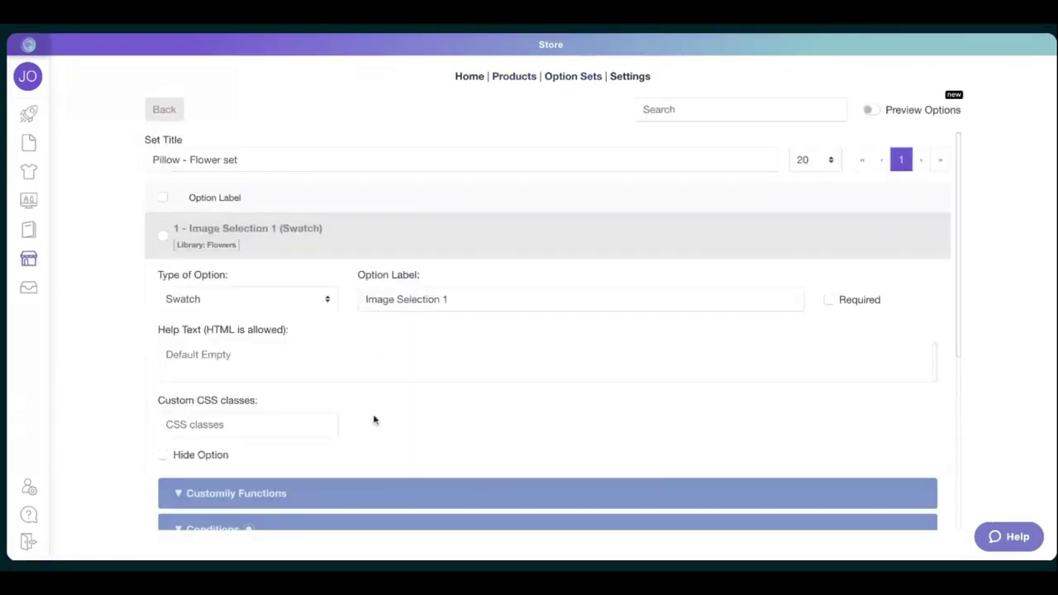
# Step: Scroll through the Image Selection 1 swatch option settings of the Pillow - Flower set
pyautogui.scroll(-2, 369, 439)
pyautogui.scroll(2, 370, 441)
# Step: Replace the option label 'Image Selection 1' with 'Choose your favorite flower'
pyautogui.tripleClick(477, 301)
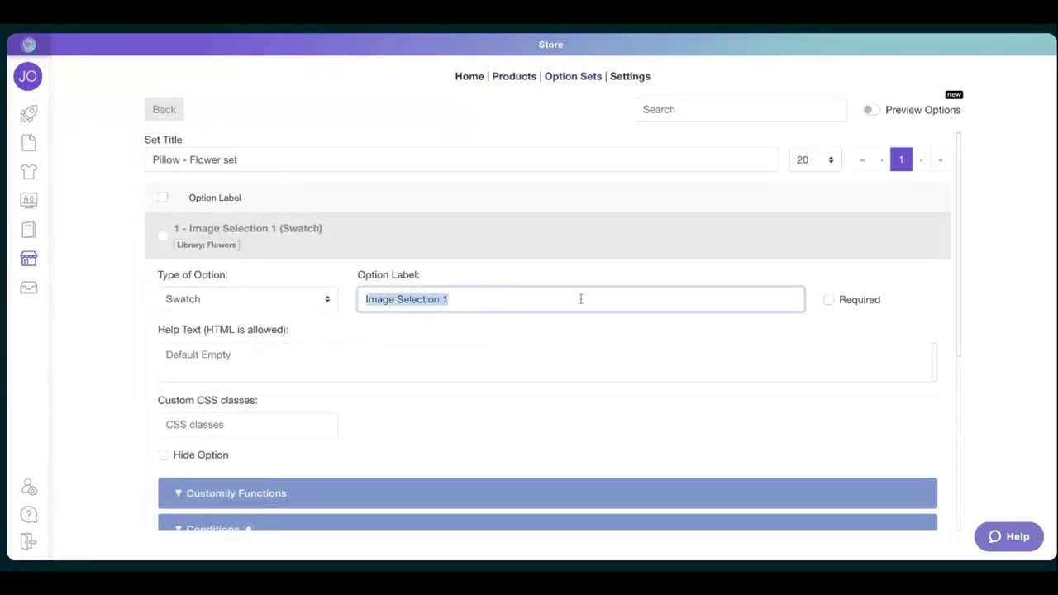
pyautogui.write('Choose ')
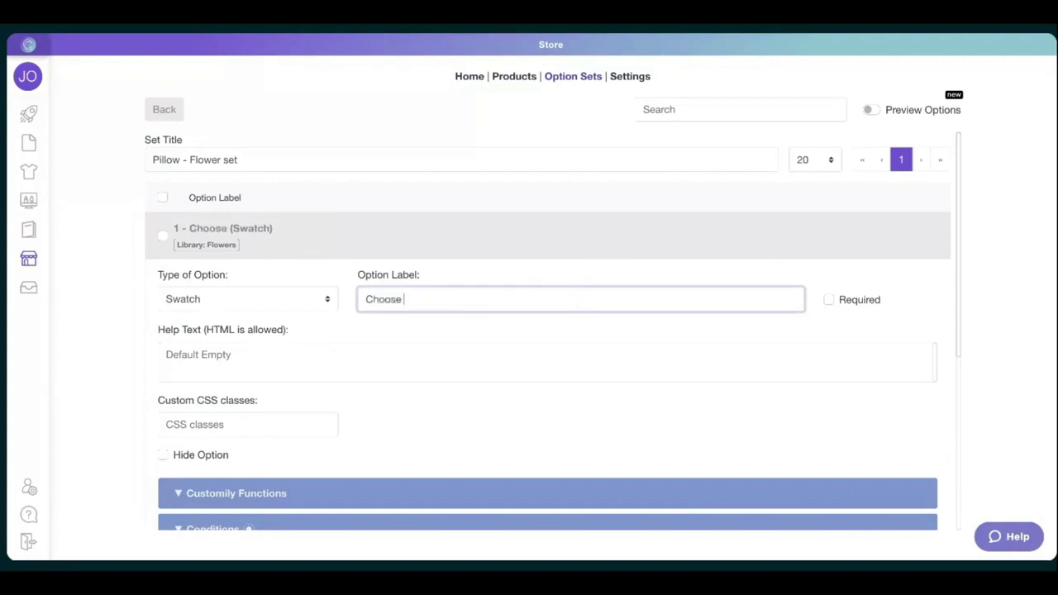
pyautogui.write('your favorite flower')
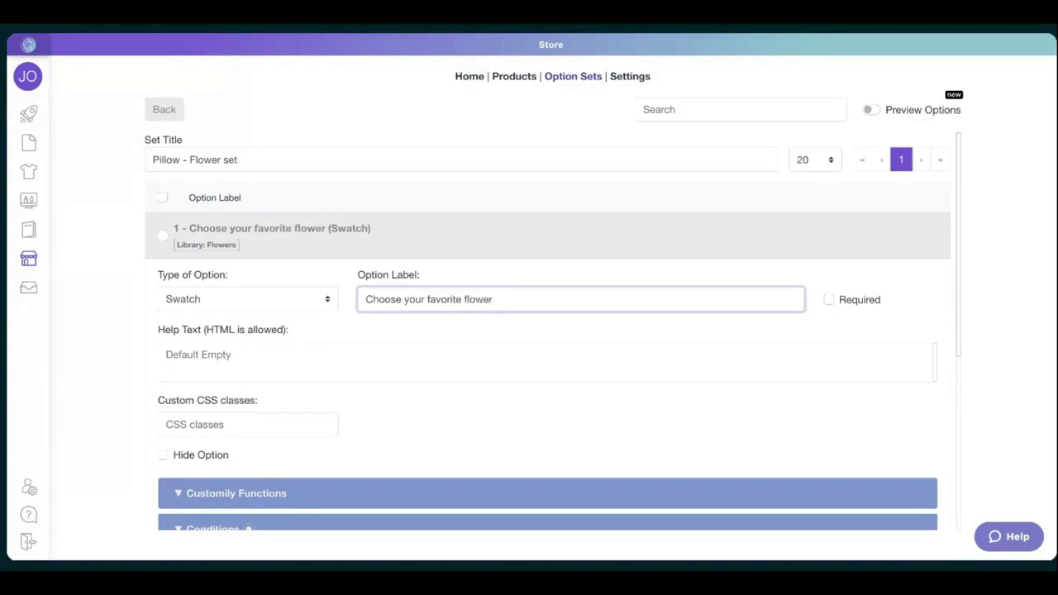
# Step: Expand Swatch 1 and mark it as the default Selected choice
pyautogui.scroll(-3, 615, 314)
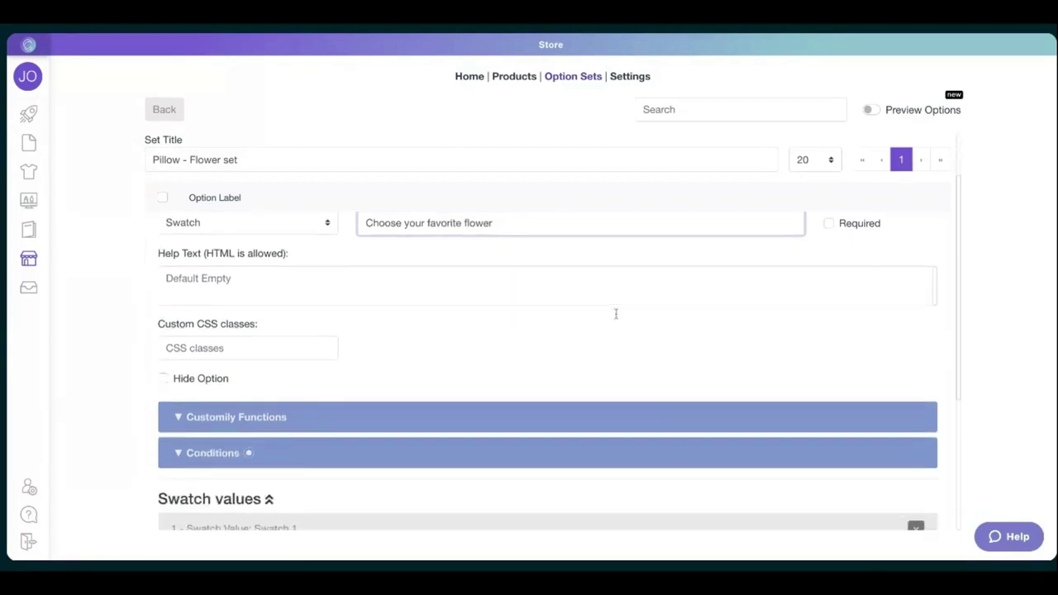
pyautogui.scroll(-1, 401, 392)
pyautogui.scroll(3, 270, 303)
pyautogui.scroll(-2, 272, 380)
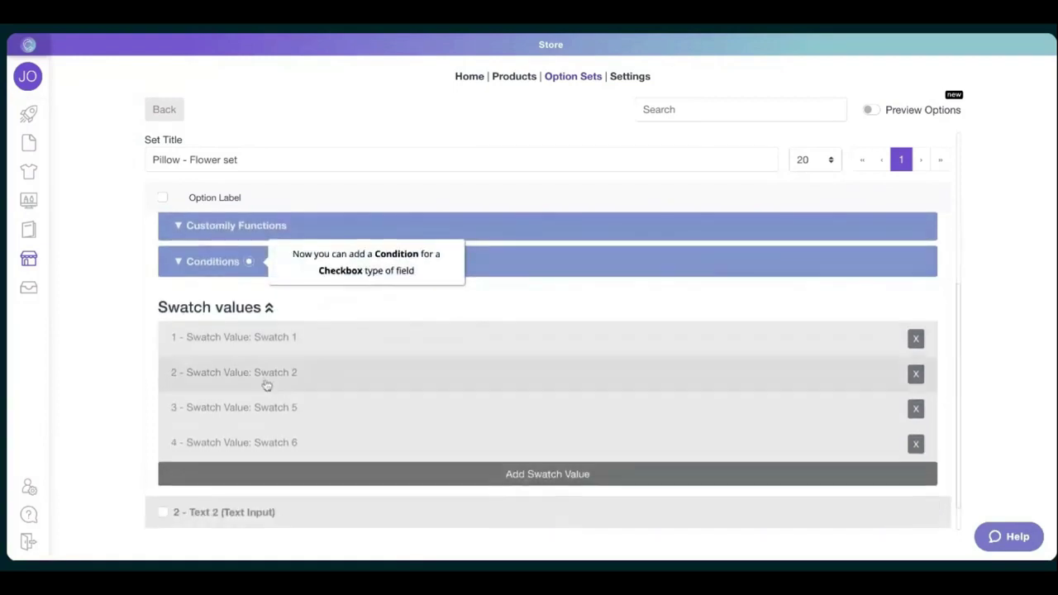
pyautogui.click(310, 336)
pyautogui.scroll(-3, 307, 413)
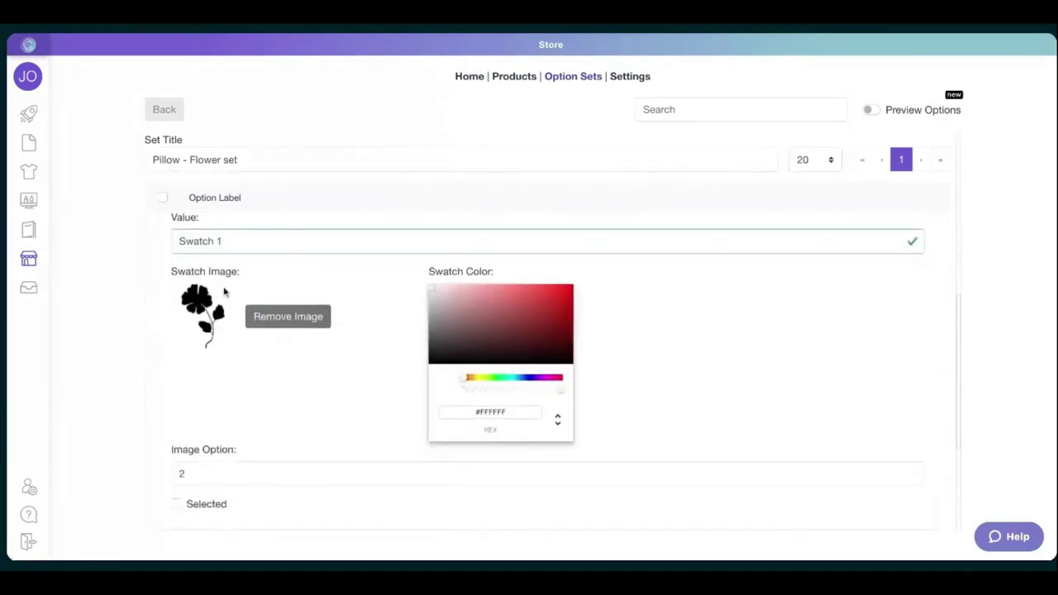
pyautogui.scroll(-2, 242, 473)
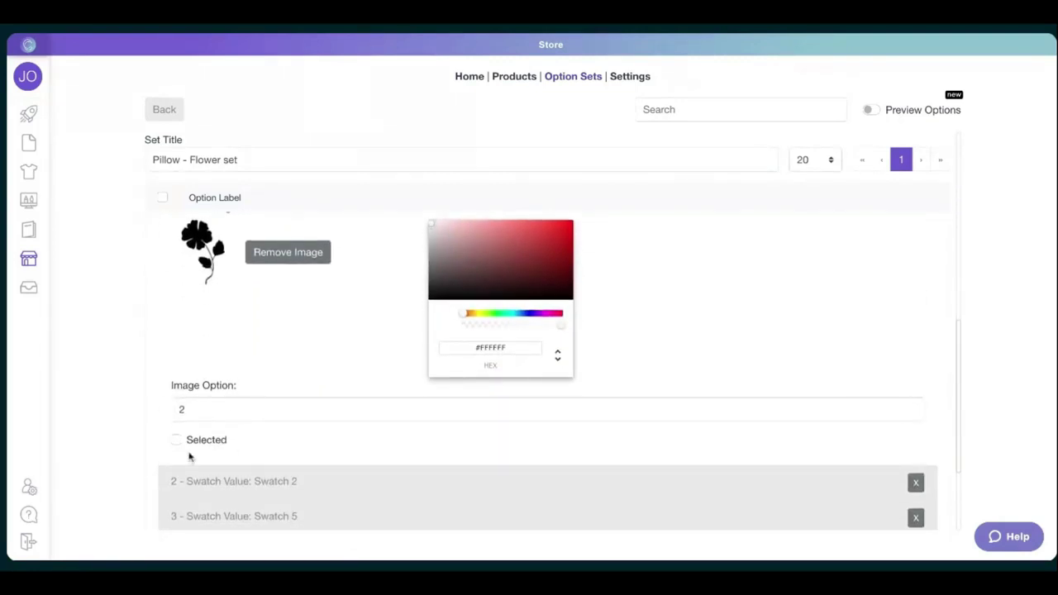
pyautogui.scroll(-1, 182, 421)
pyautogui.click(176, 412)
# Step: Rename the first swatch value to 'Flower 1'
pyautogui.scroll(3, 366, 384)
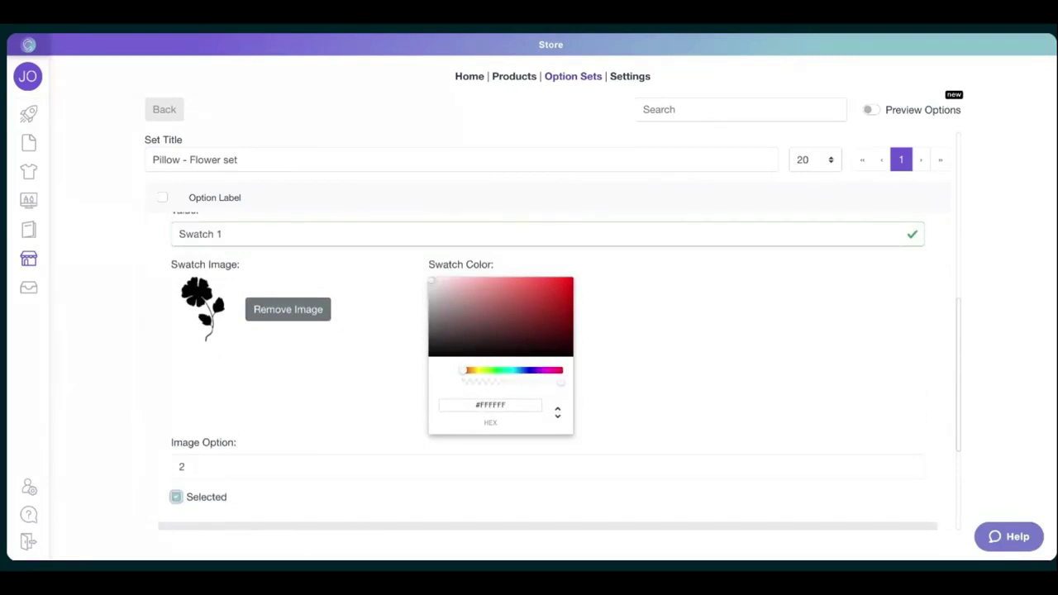
pyautogui.tripleClick(252, 234)
pyautogui.write('Flowe')
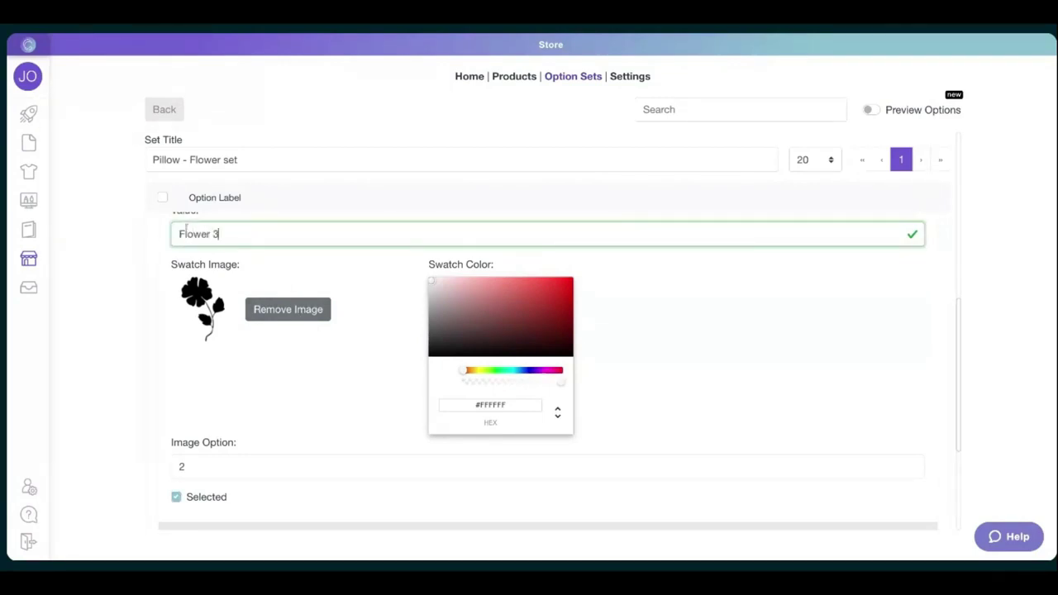
pyautogui.write('r 1')
pyautogui.tripleClick(248, 232)
# Step: Rename the Swatch 2 value to 'Flower 2'
pyautogui.scroll(-3, 269, 366)
pyautogui.click(264, 440)
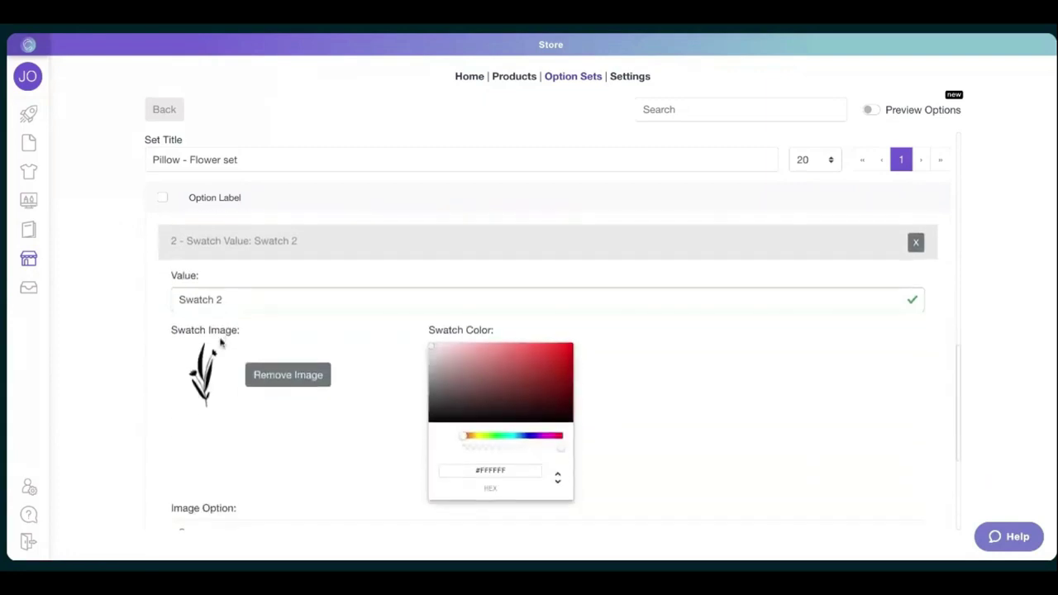
pyautogui.tripleClick(249, 300)
pyautogui.write('Flower 3')
pyautogui.press('BackSpace')
pyautogui.write('2')
# Step: Rename the Swatch 5 value to 'Flower 3'
pyautogui.scroll(-3, 253, 392)
pyautogui.click(252, 374)
pyautogui.tripleClick(235, 275)
pyautogui.write('Flo')
pyautogui.press('Return')
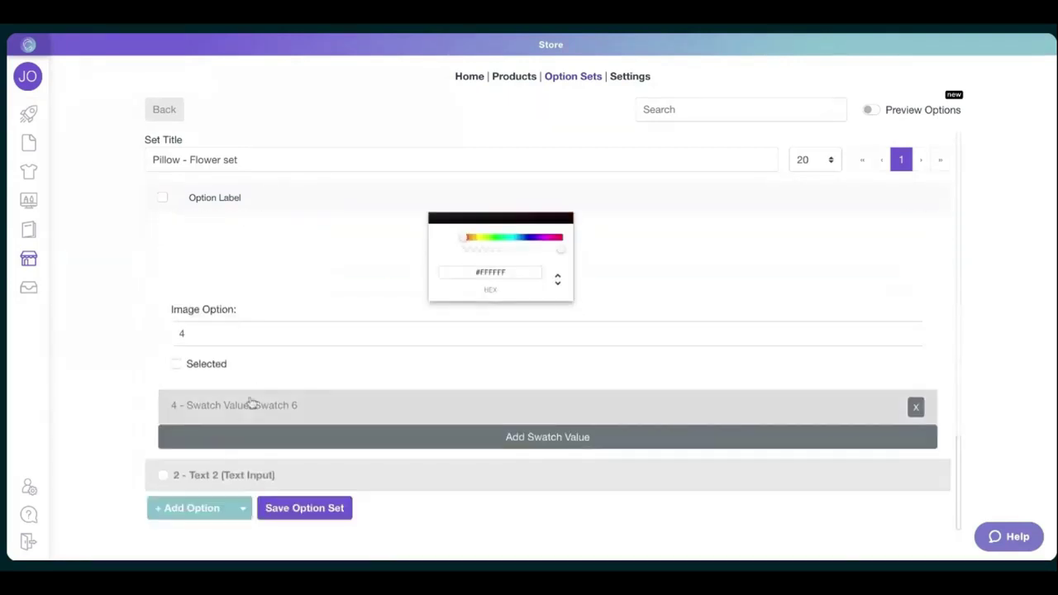
# Step: Rename the Swatch 6 value to 'Flower 4', correcting the number
pyautogui.click(246, 409)
pyautogui.tripleClick(241, 257)
pyautogui.write('Flower 3')
pyautogui.press('BackSpace')
pyautogui.write('4')
pyautogui.scroll(-1, 273, 406)
pyautogui.scroll(1, 271, 392)
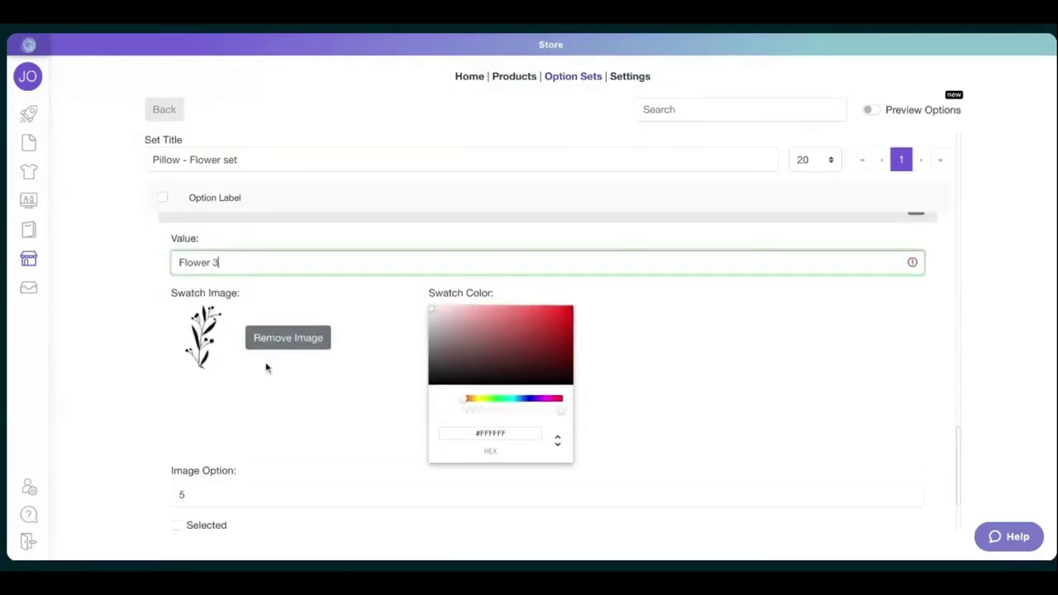
pyautogui.scroll(5, 264, 366)
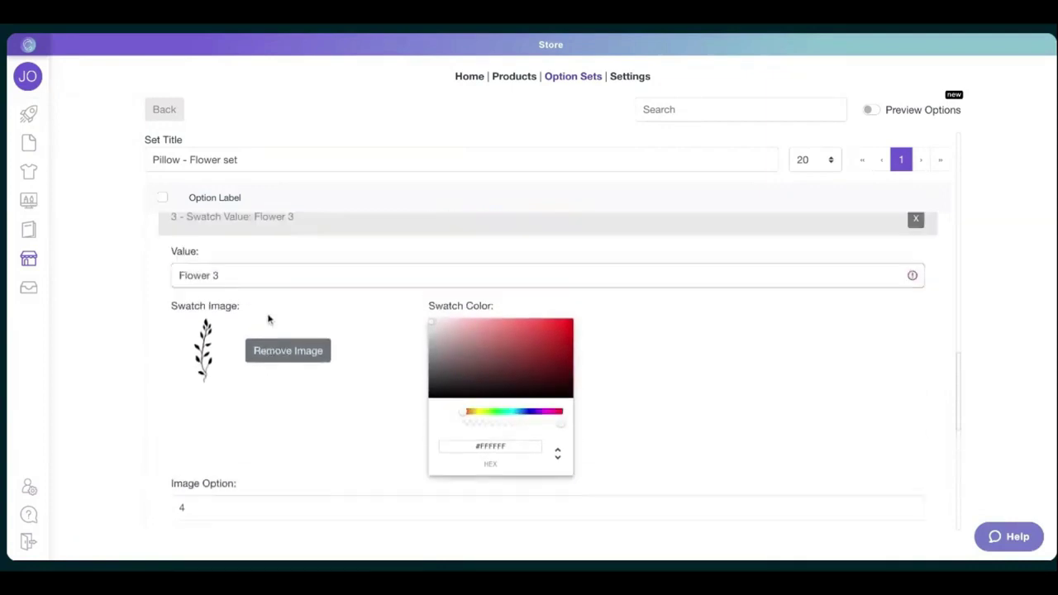
pyautogui.scroll(-3, 266, 388)
pyautogui.scroll(-5, 277, 504)
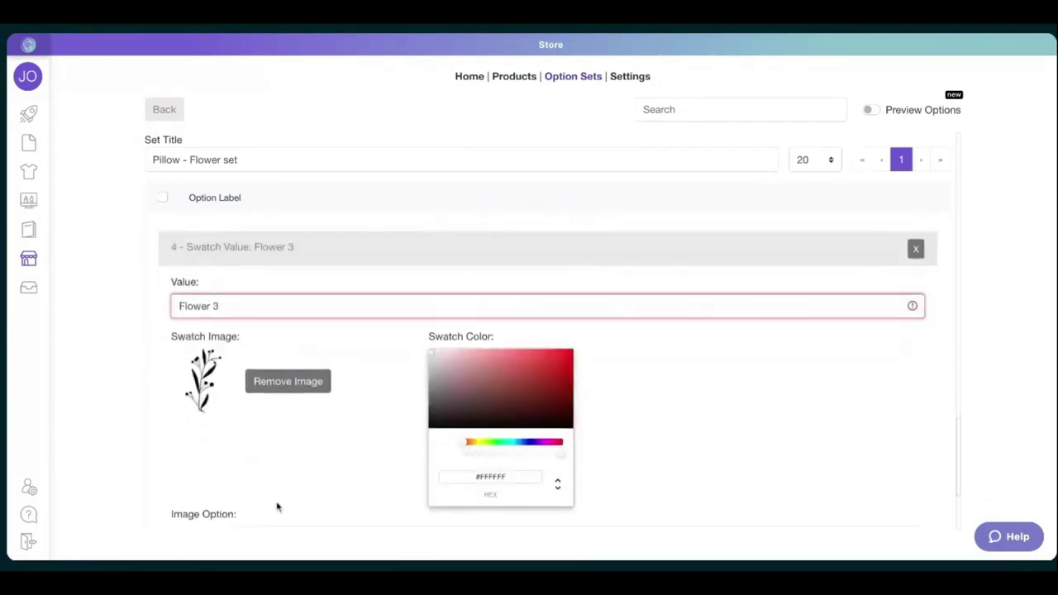
pyautogui.press('BackSpace')
pyautogui.write('4')
pyautogui.scroll(-5, 296, 505)
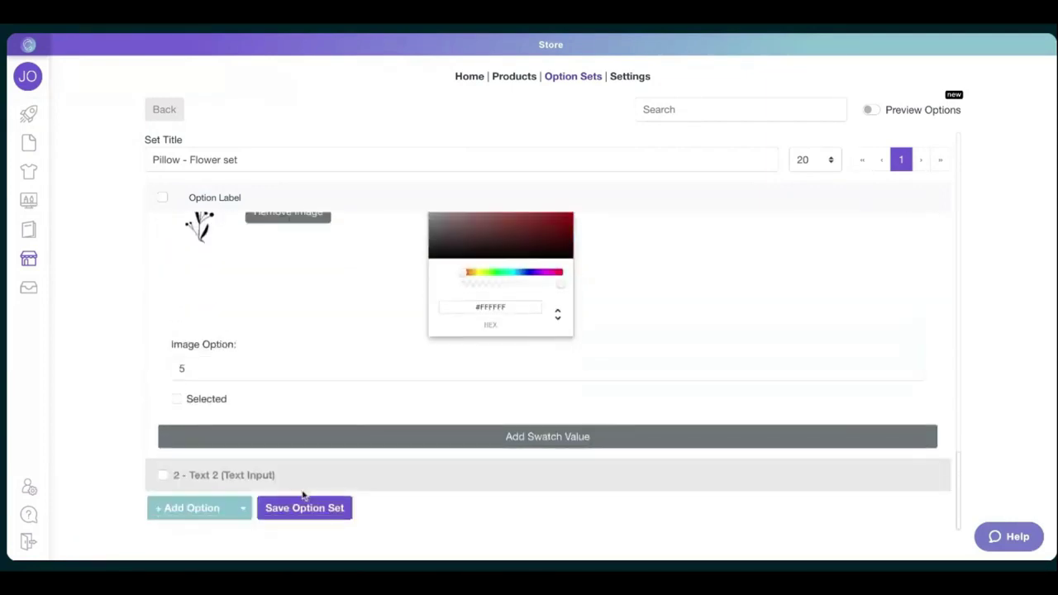
# Step: Save the Pillow - Flower set, then collapse option 1, now 'Choose your favorite flower'
pyautogui.click(273, 511)
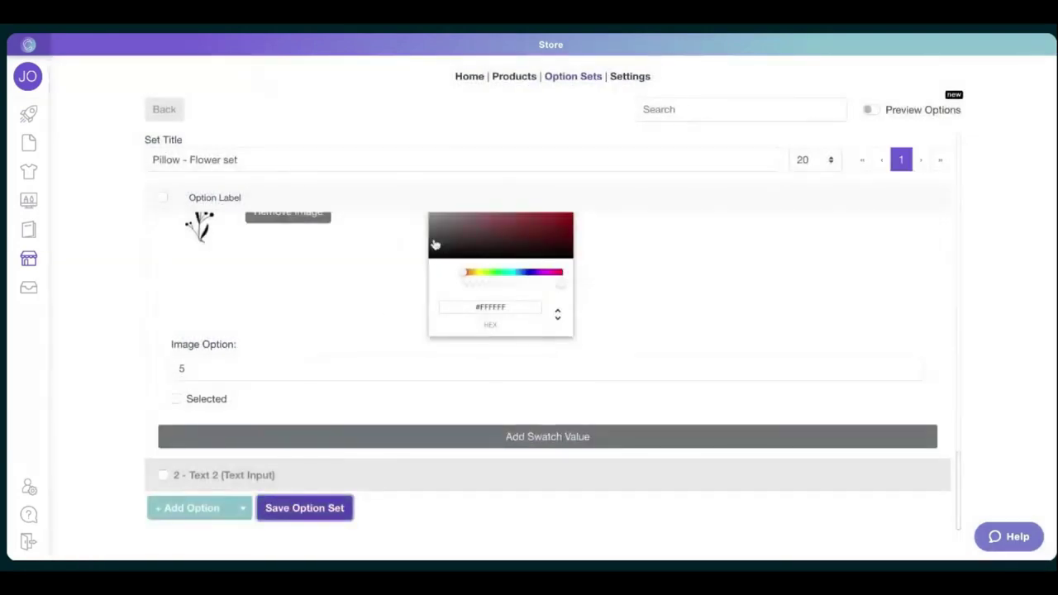
pyautogui.scroll(10, 435, 245)
pyautogui.scroll(5, 272, 378)
pyautogui.click(310, 251)
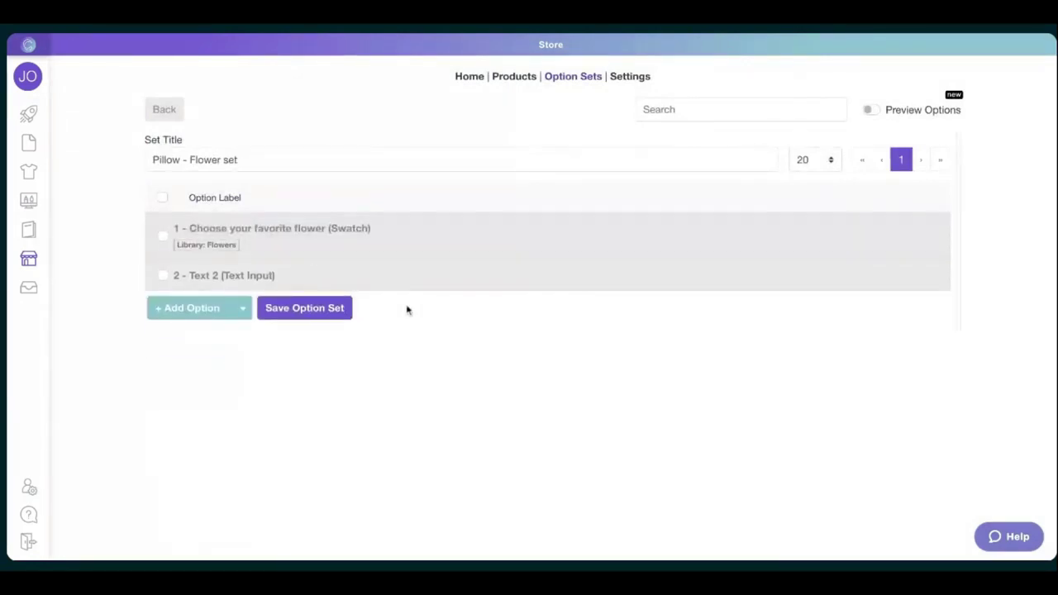
# Step: Set the Text 2 option's placeholder to 'The prettiest flower in the garden'
pyautogui.click(415, 282)
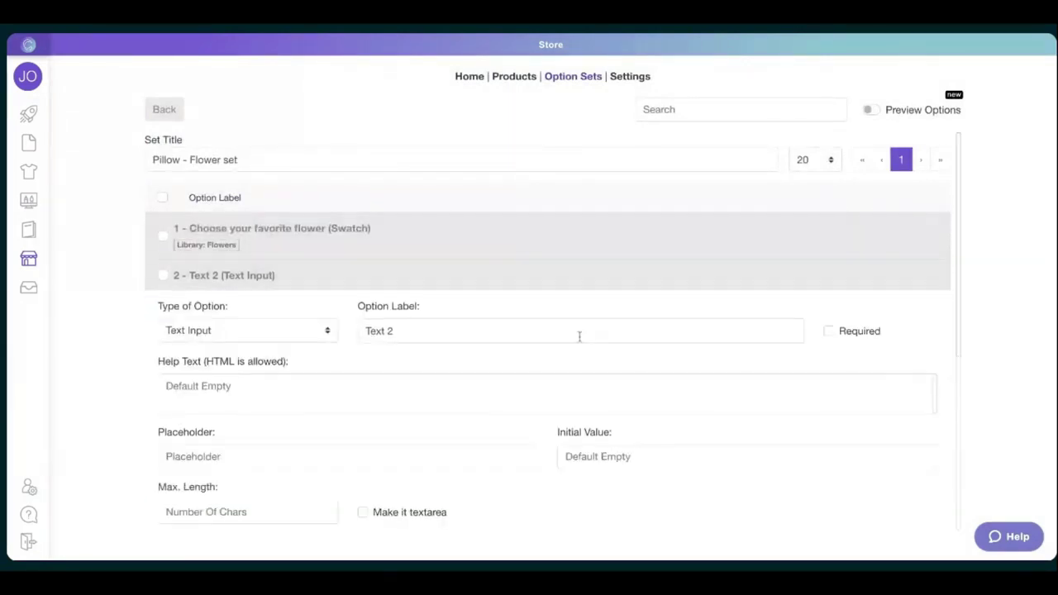
pyautogui.scroll(-2, 579, 336)
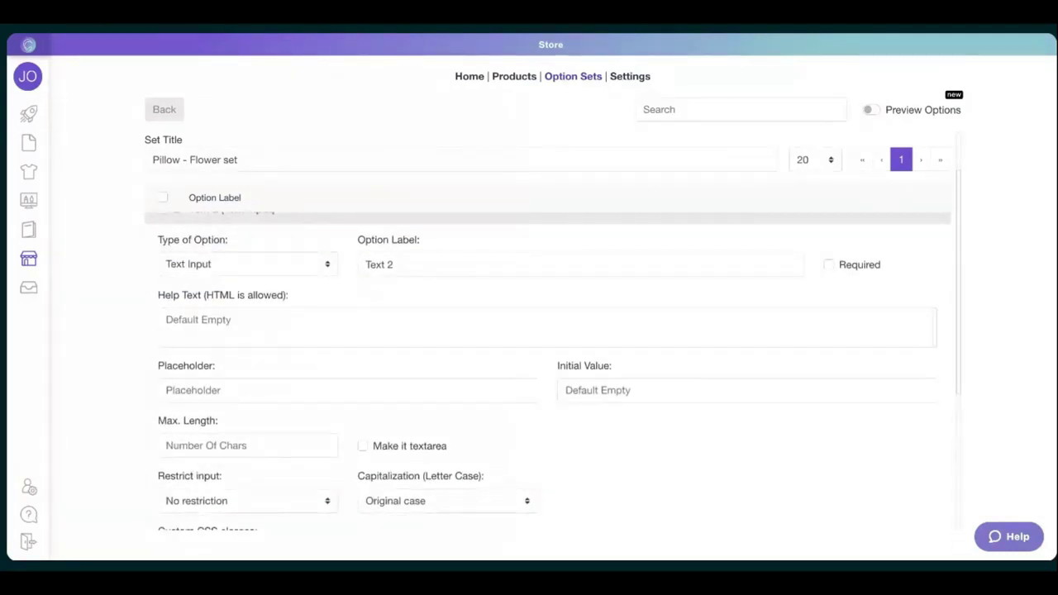
pyautogui.tripleClick(478, 271)
pyautogui.scroll(1, 340, 260)
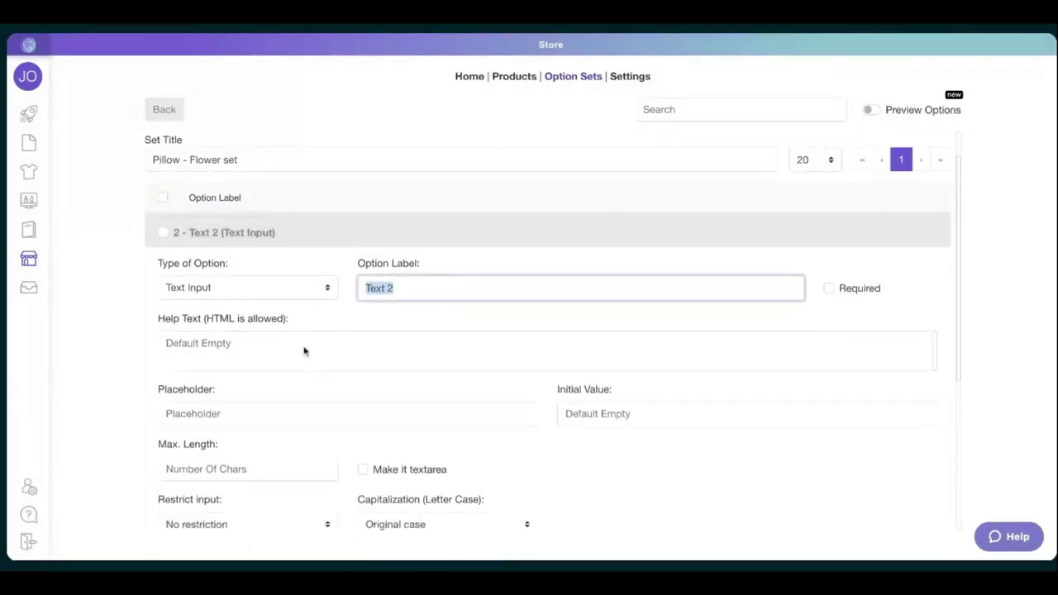
pyautogui.scroll(-2, 296, 378)
pyautogui.scroll(1, 293, 397)
pyautogui.click(204, 347)
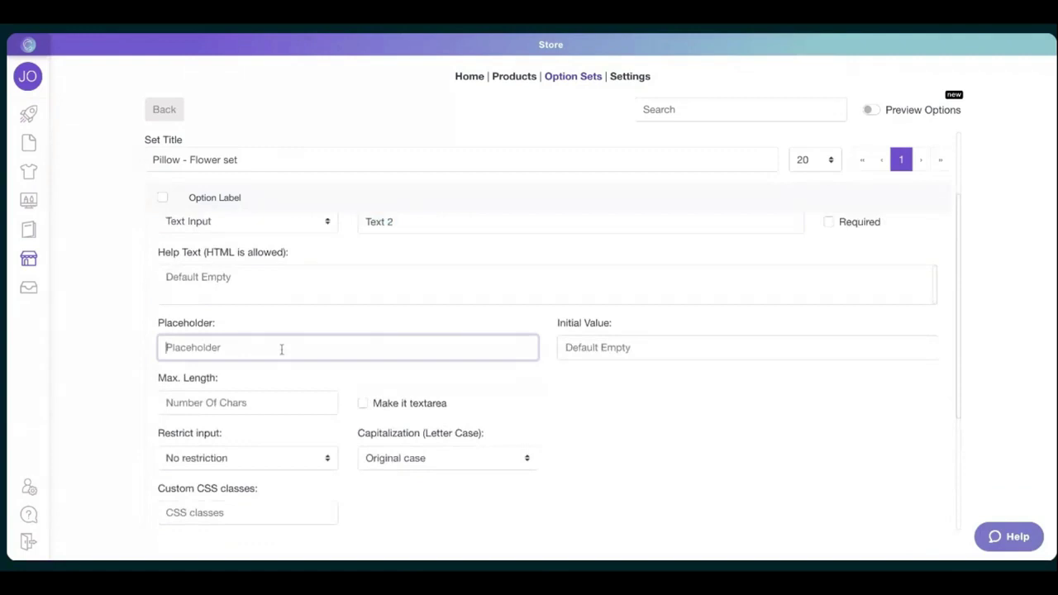
pyautogui.write('The prettiest flower in the ')
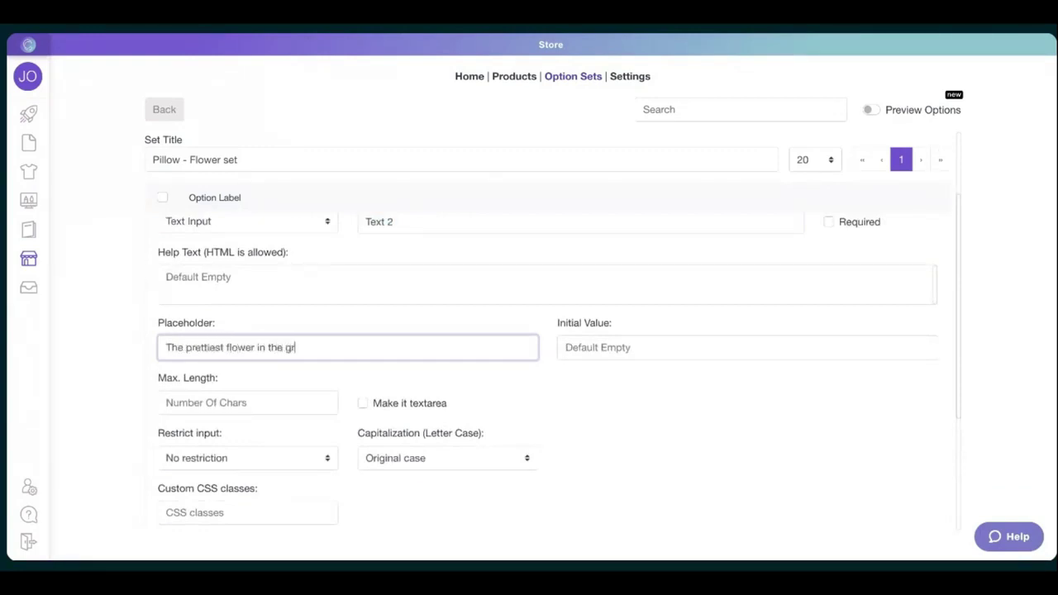
pyautogui.write('garden')
# Step: Copy the placeholder sentence into Text 2's Initial Value field
pyautogui.tripleClick(338, 355)
pyautogui.hotkey('ctrl', 'c')
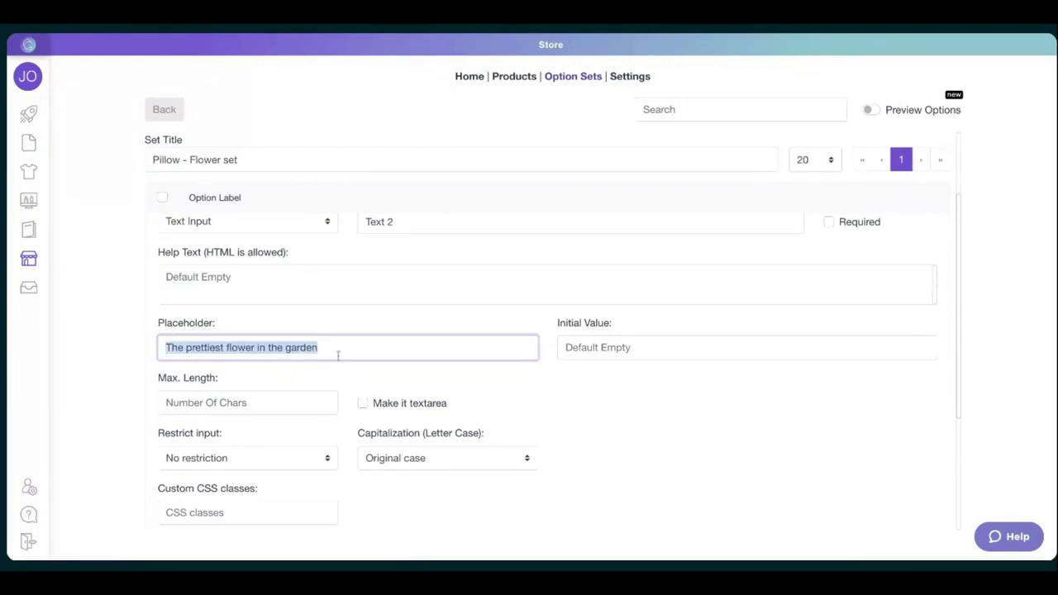
pyautogui.click(587, 348)
pyautogui.hotkey('ctrl', 'v')
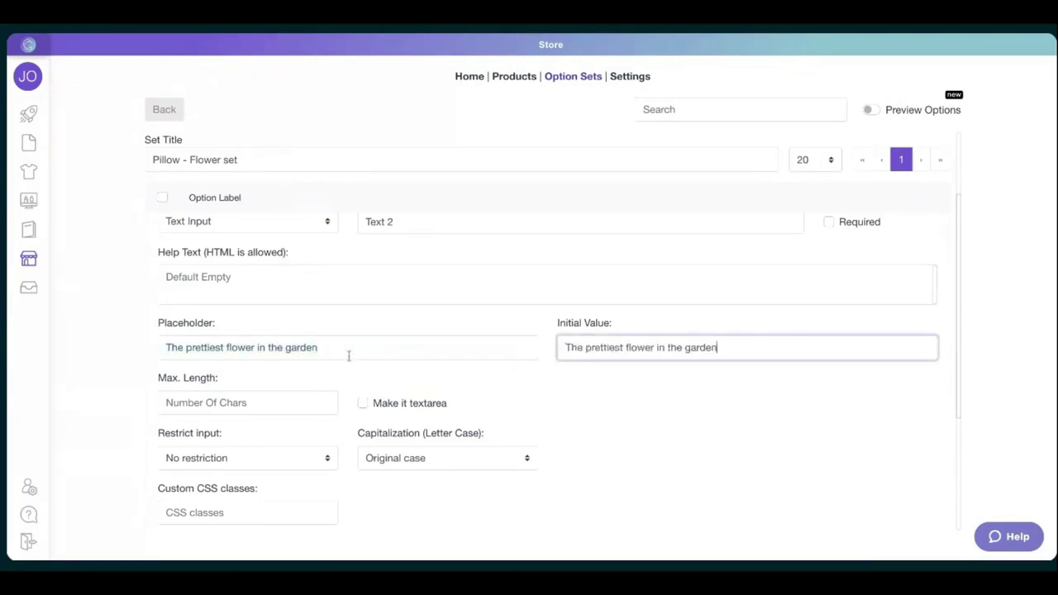
pyautogui.click(161, 327)
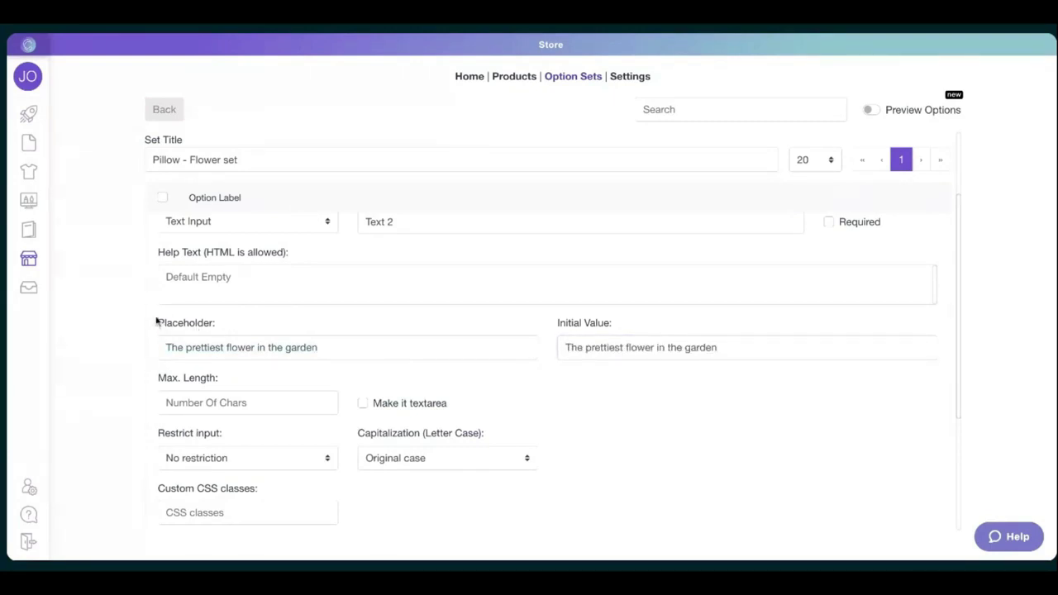
pyautogui.scroll(-1, 198, 329)
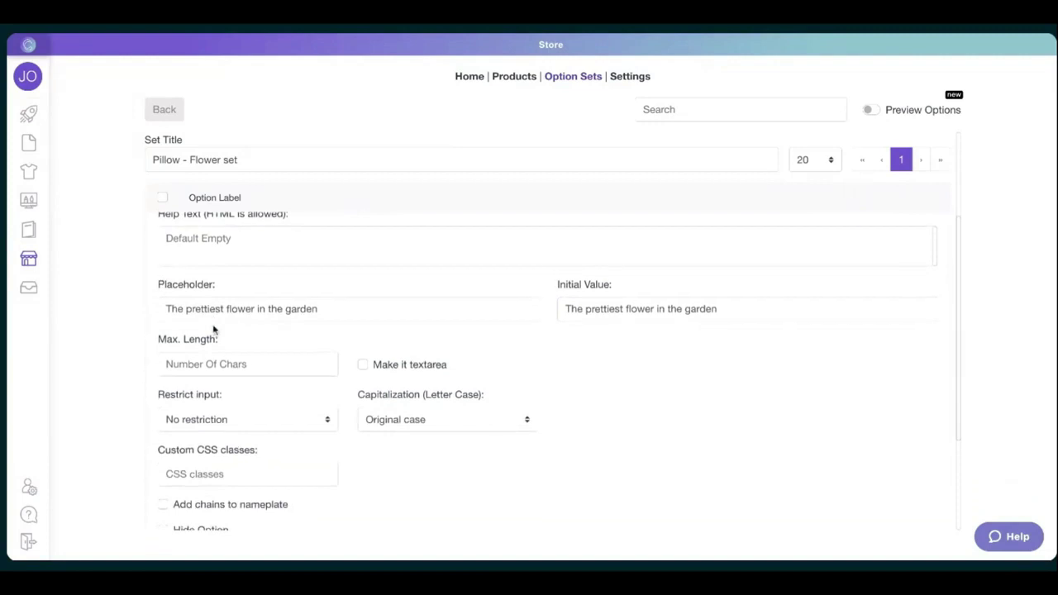
# Step: Tick Hide Option for the Text 2 option
pyautogui.scroll(1, 212, 329)
pyautogui.scroll(-3, 212, 329)
pyautogui.scroll(-2, 213, 329)
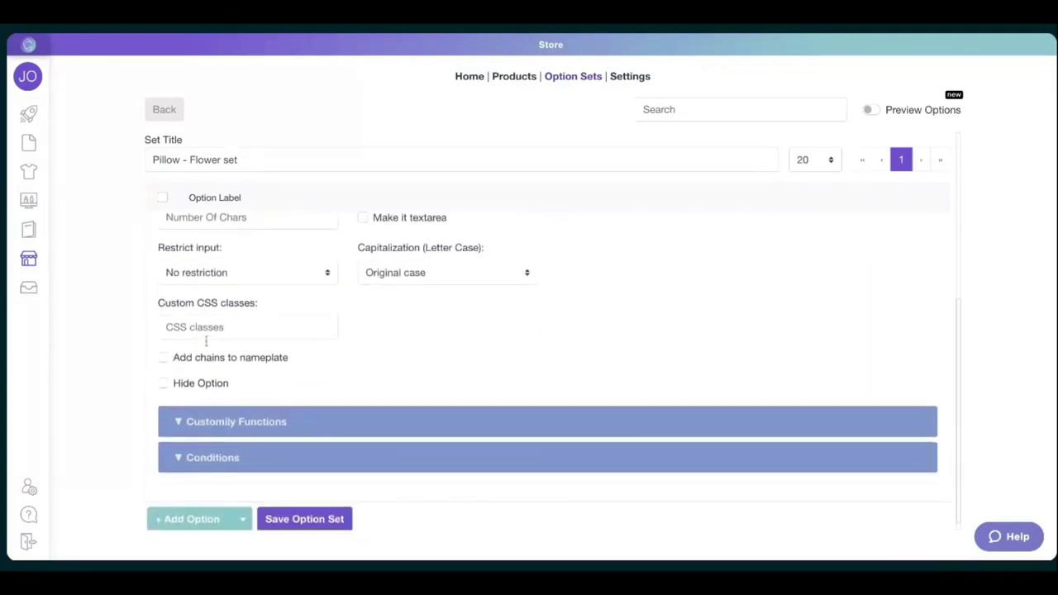
pyautogui.click(164, 383)
# Step: Save the Pillow - Flower set with Text 2 hidden
pyautogui.scroll(1, 164, 384)
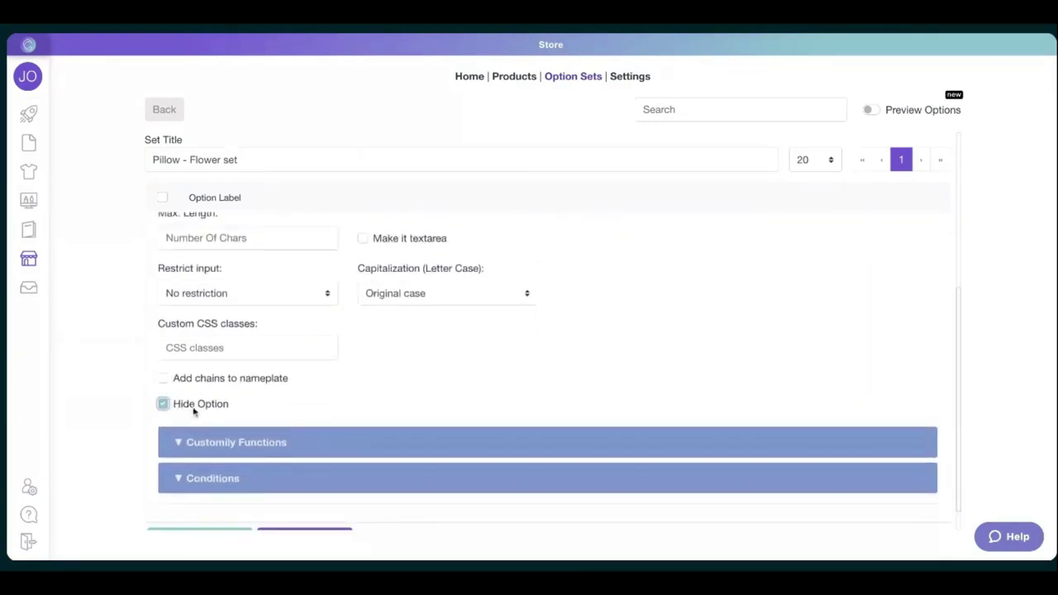
pyautogui.scroll(1, 210, 426)
pyautogui.scroll(-2, 208, 419)
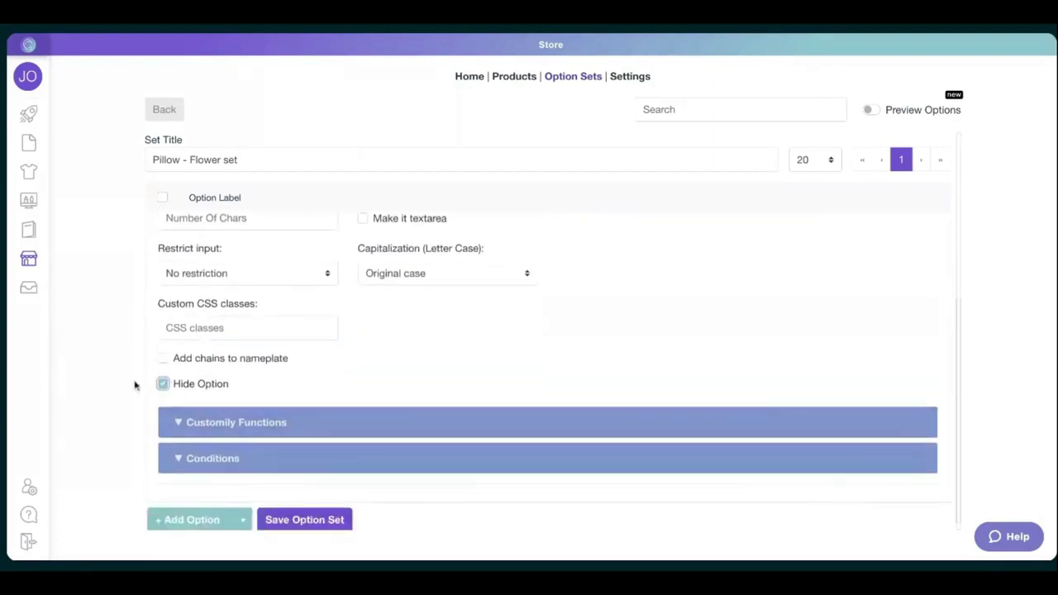
pyautogui.scroll(6, 171, 387)
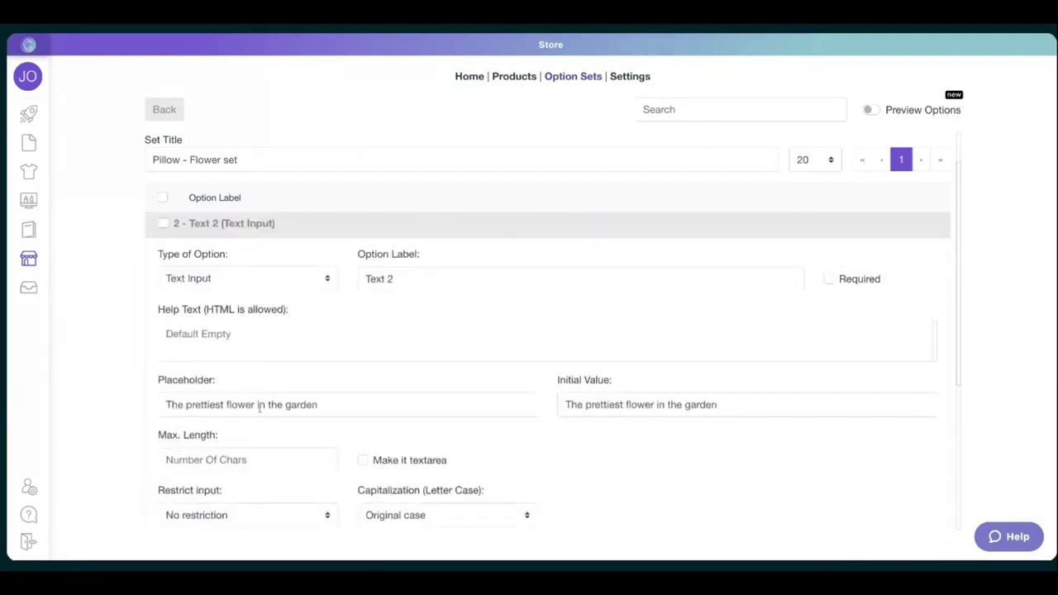
pyautogui.scroll(-1, 259, 407)
pyautogui.click(271, 374)
pyautogui.scroll(-6, 391, 373)
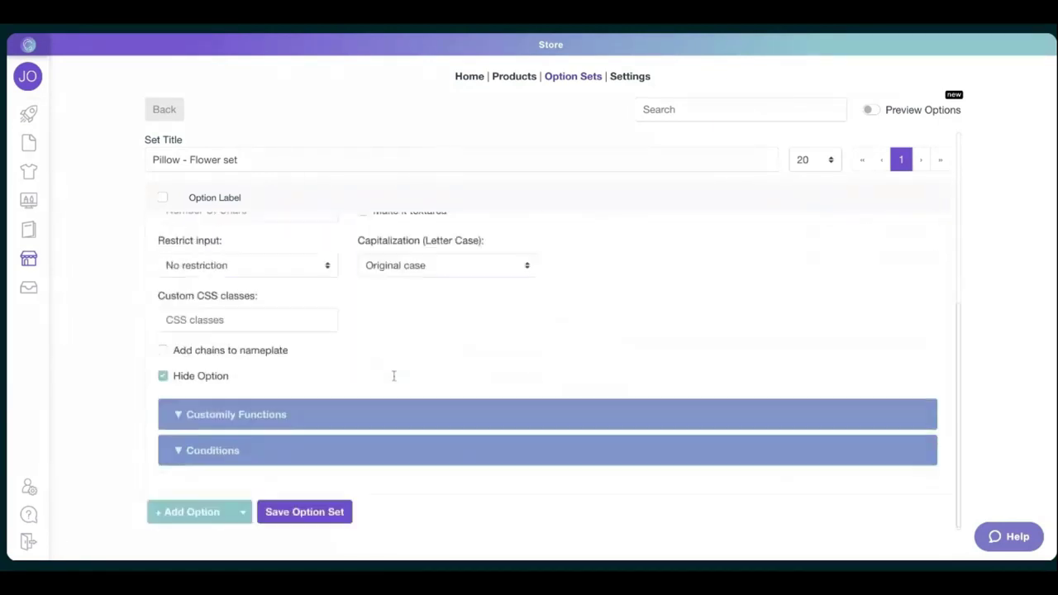
pyautogui.click(304, 509)
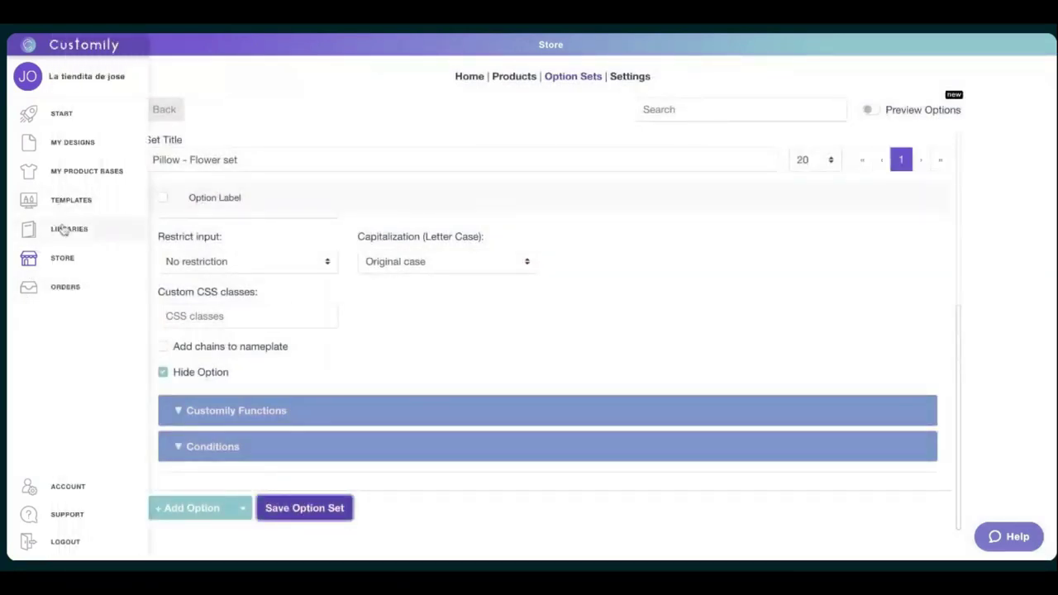
pyautogui.moveTo(33, 261)
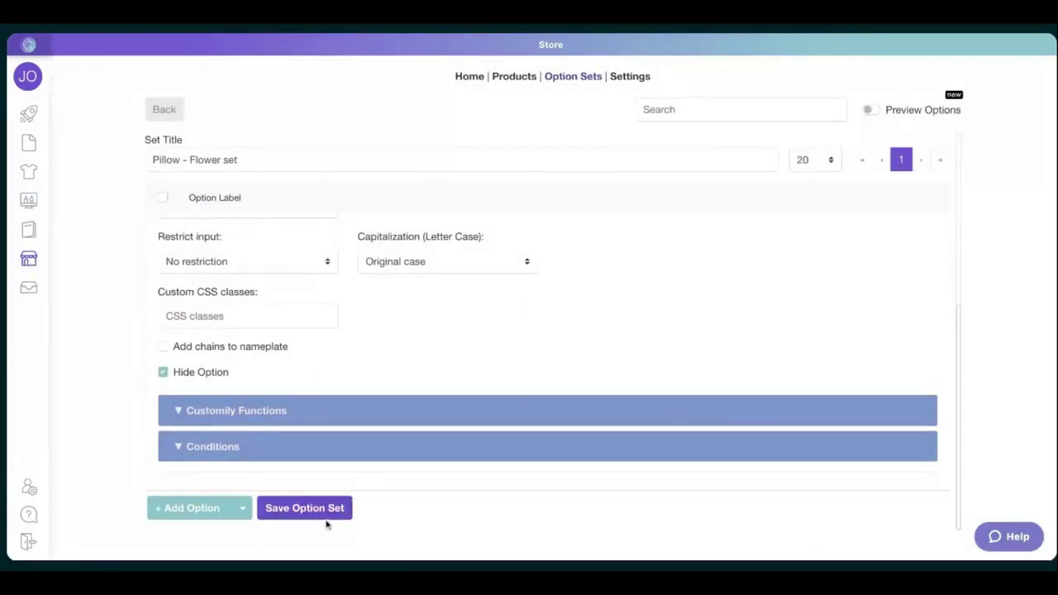
pyautogui.scroll(1, 300, 353)
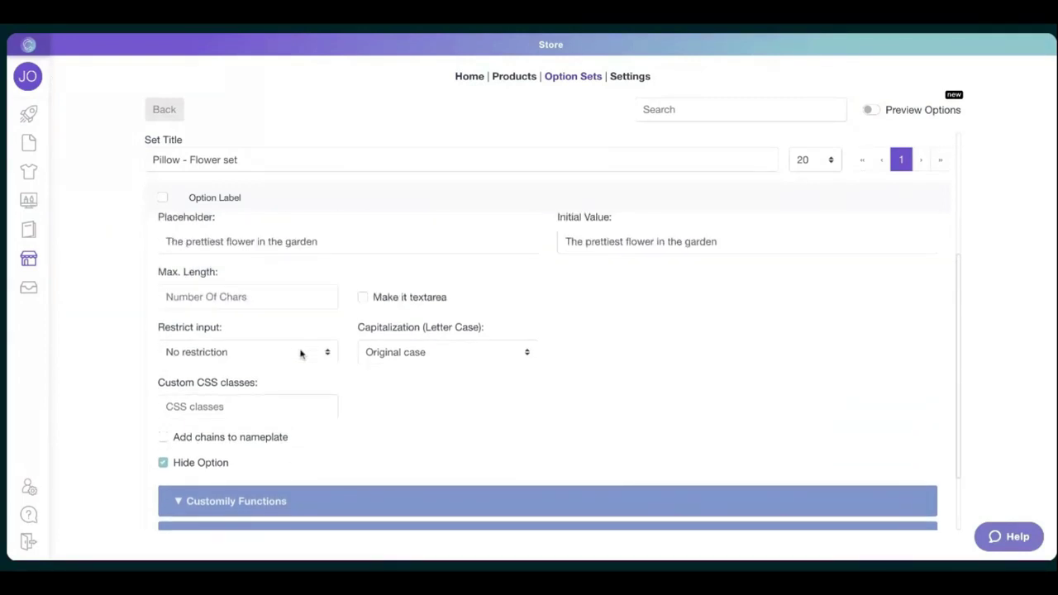
pyautogui.scroll(-1, 300, 353)
pyautogui.scroll(2, 300, 353)
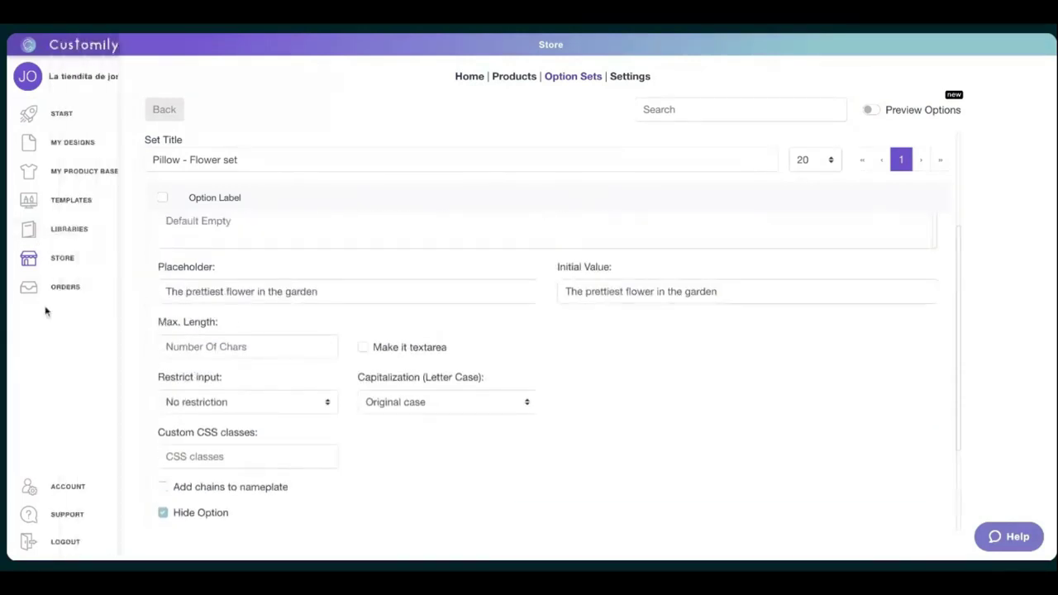
pyautogui.scroll(2, 189, 333)
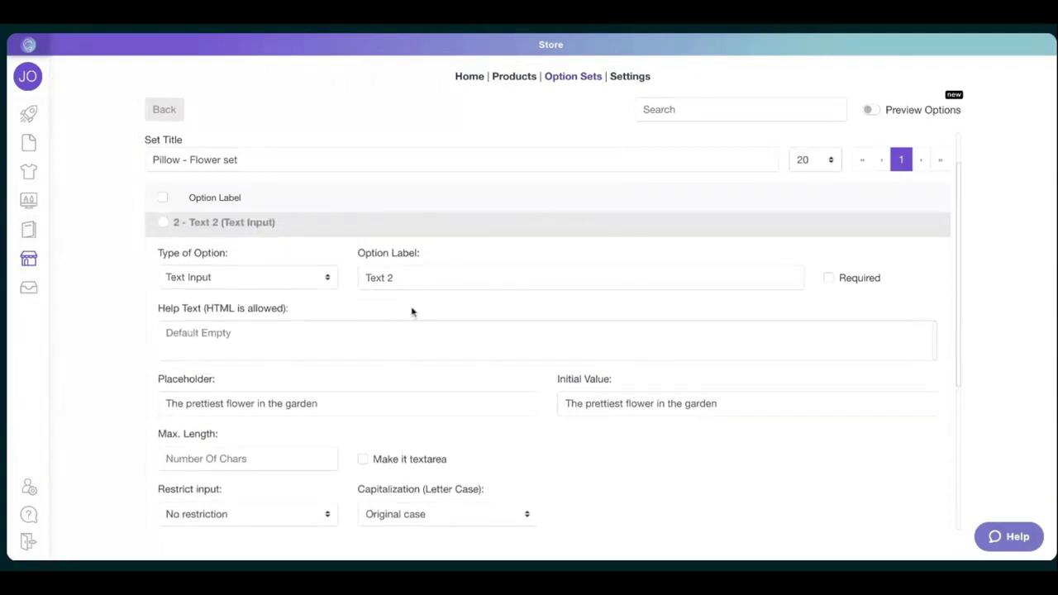
pyautogui.scroll(-3, 264, 289)
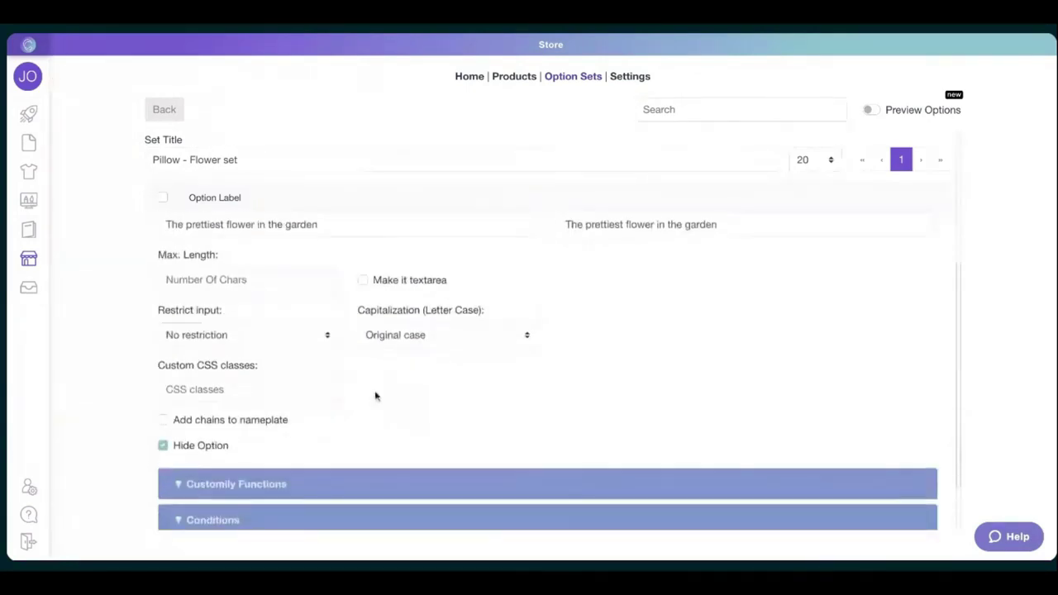
pyautogui.scroll(-1, 350, 264)
pyautogui.scroll(-2, 351, 265)
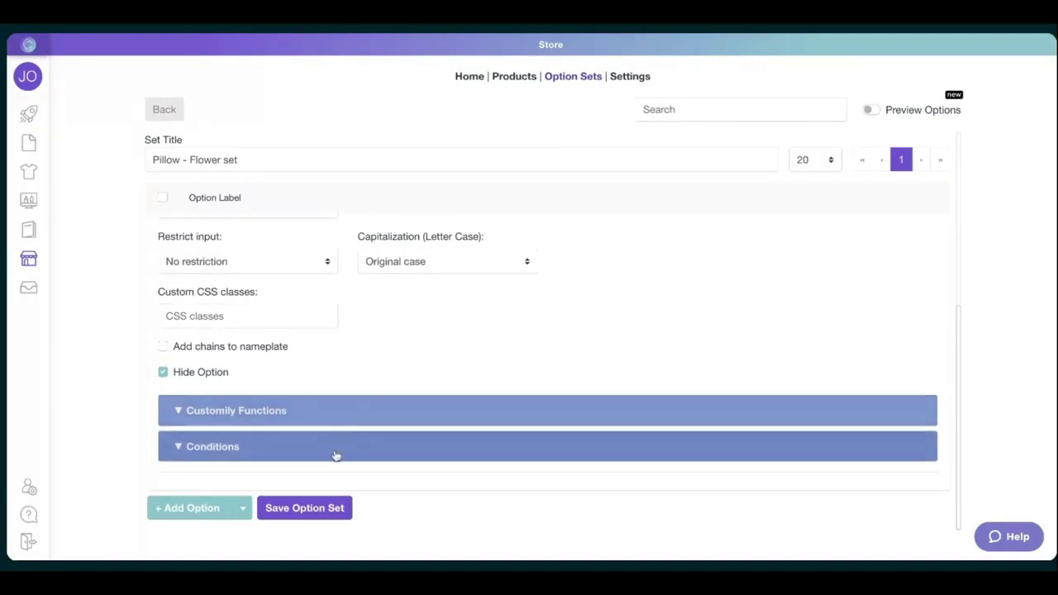
pyautogui.scroll(4, 367, 316)
pyautogui.scroll(-4, 388, 384)
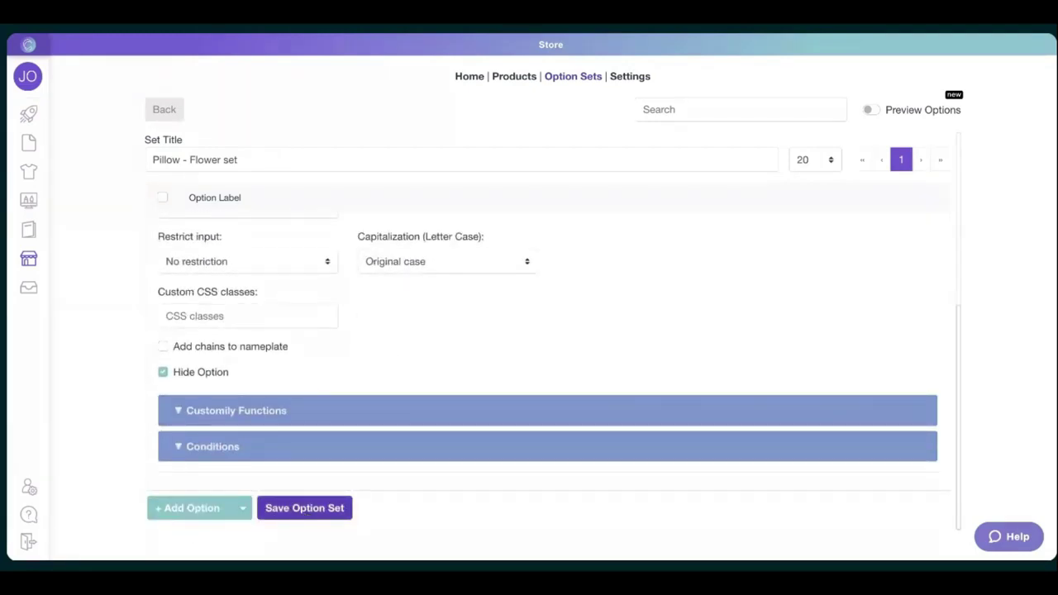
pyautogui.click(304, 507)
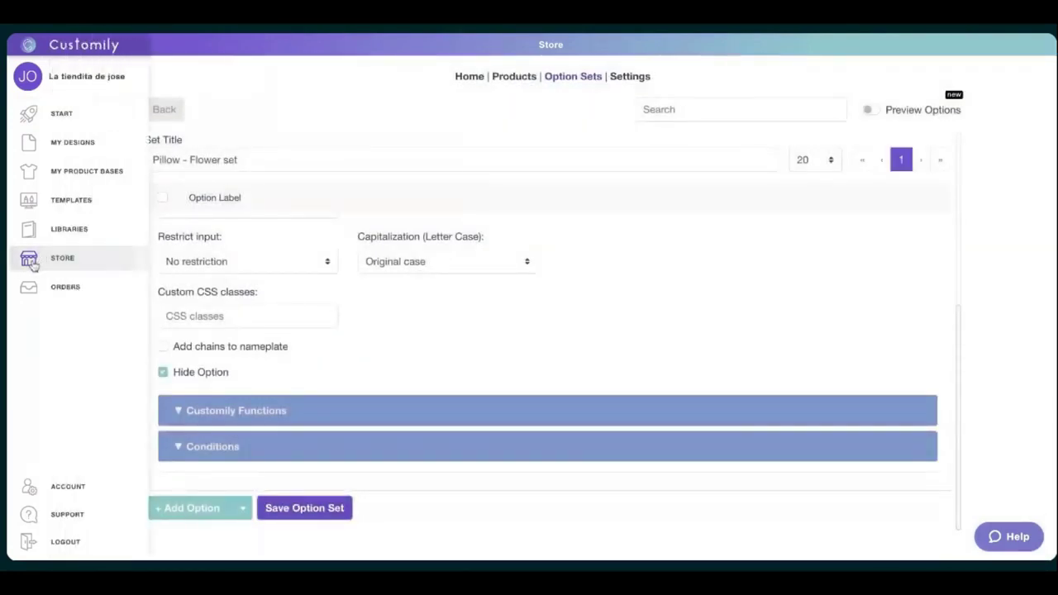
# Step: Filter the store's products to those not linked to Customily and open Tote Bag (AOP)
pyautogui.click(469, 76)
pyautogui.click(516, 77)
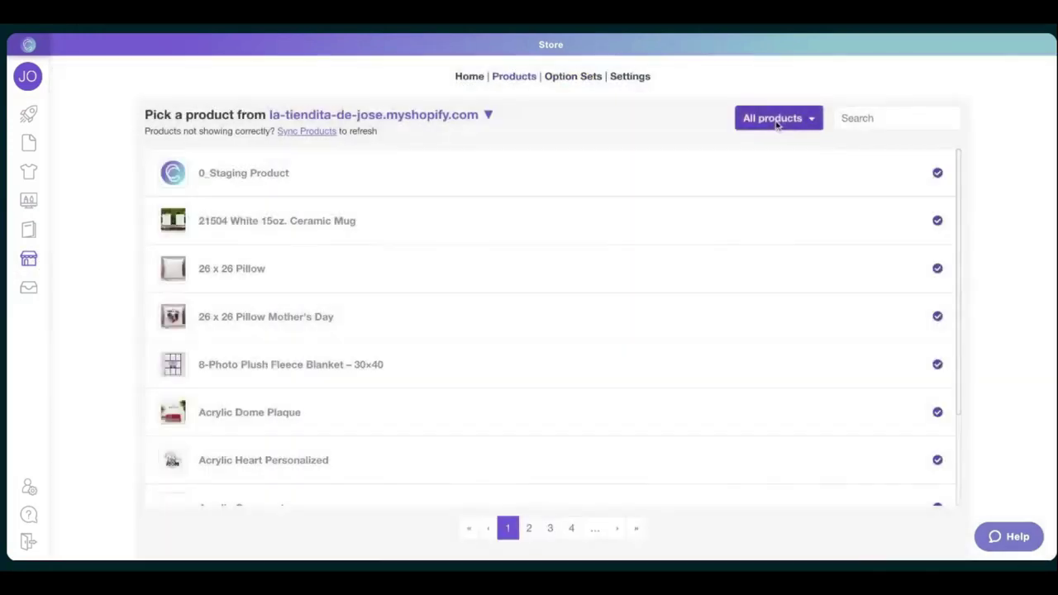
pyautogui.click(777, 122)
pyautogui.click(777, 187)
pyautogui.scroll(-1, 606, 332)
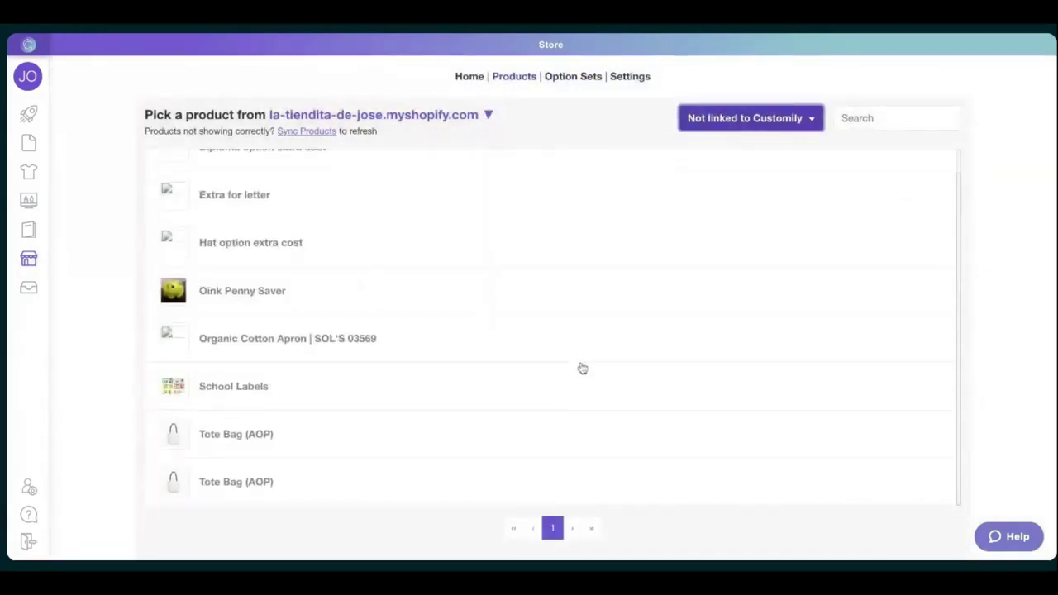
pyautogui.click(422, 448)
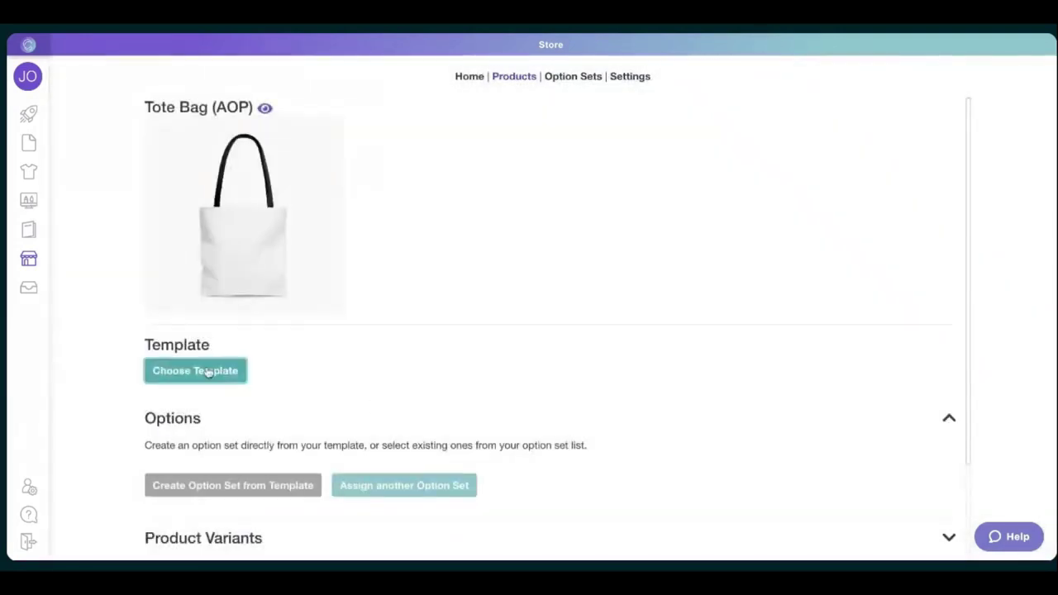
# Step: Search templates for 'flower' and assign 26 x 26 Pillow - Flowers to the Tote Bag
pyautogui.click(206, 371)
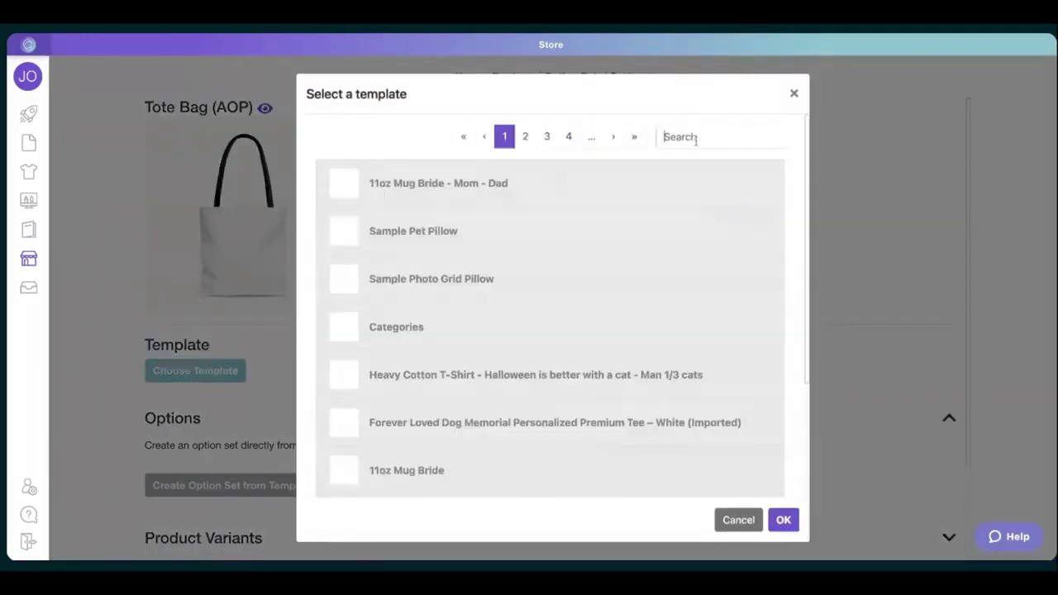
pyautogui.click(696, 138)
pyautogui.write('pillow')
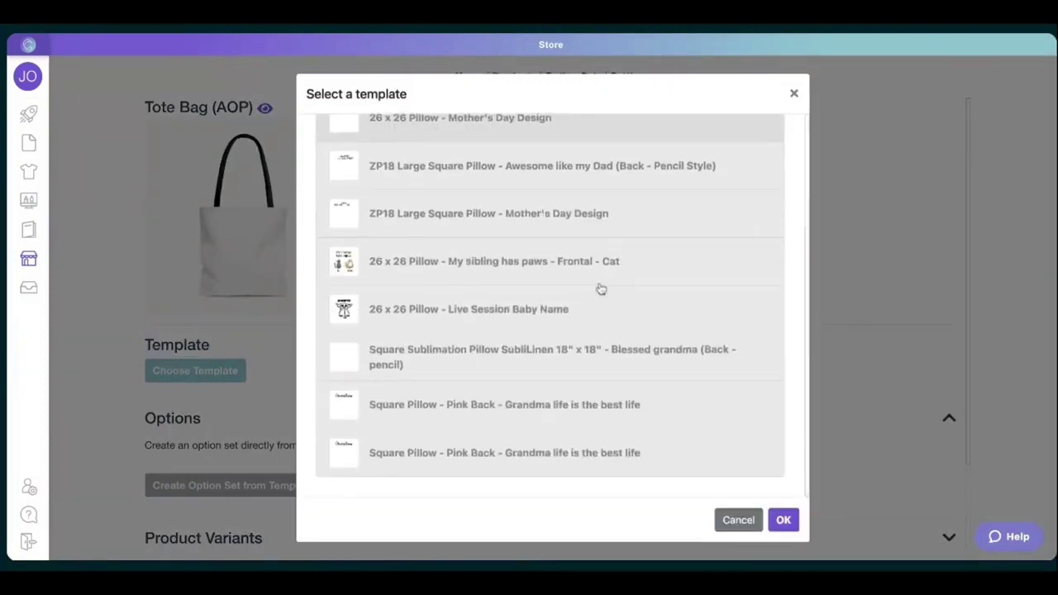
pyautogui.scroll(4, 574, 458)
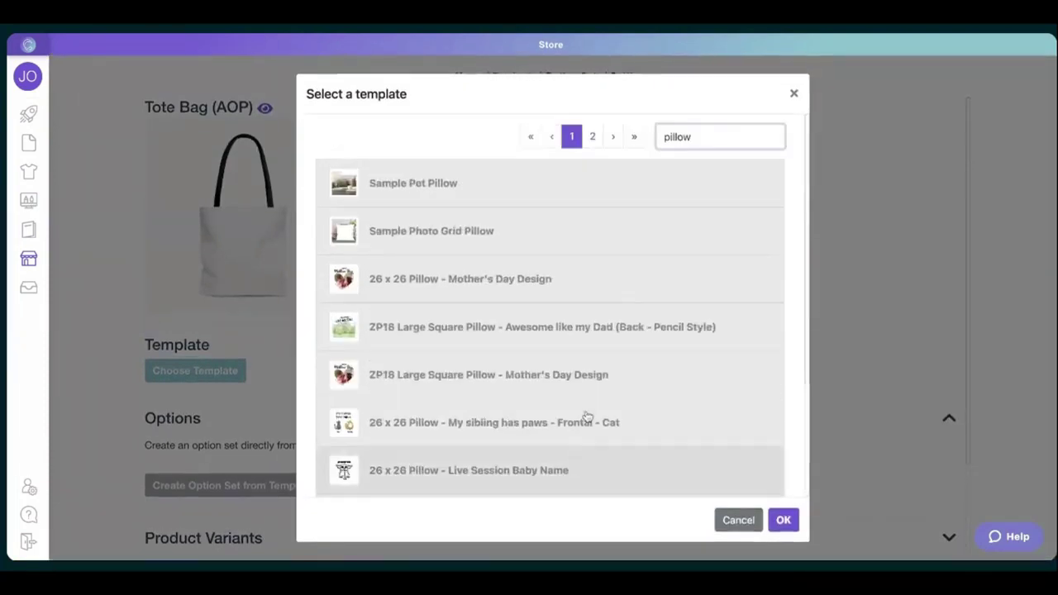
pyautogui.doubleClick(735, 137)
pyautogui.write('flower')
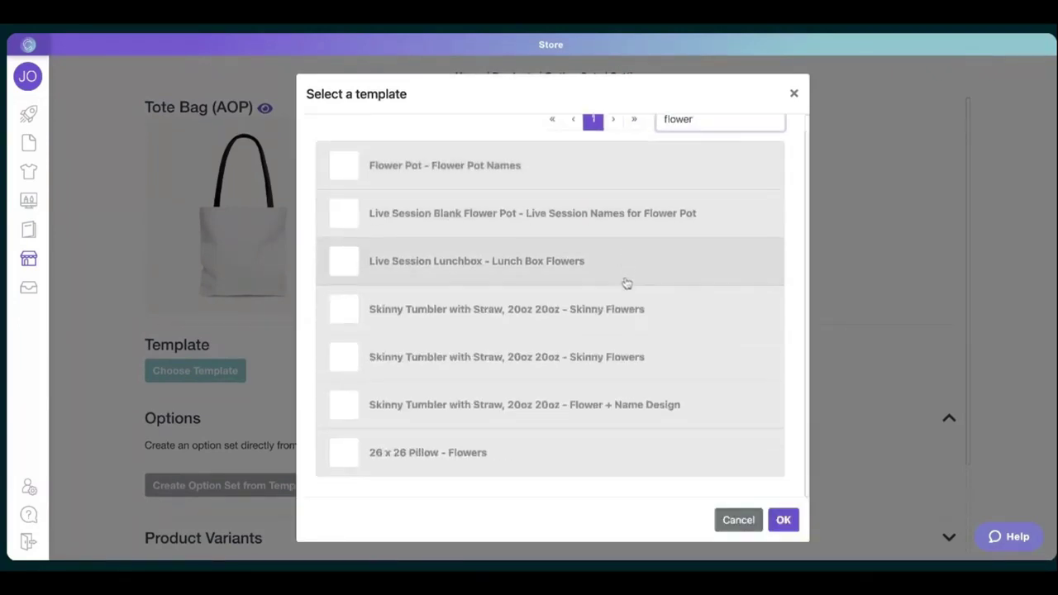
pyautogui.scroll(-1, 628, 264)
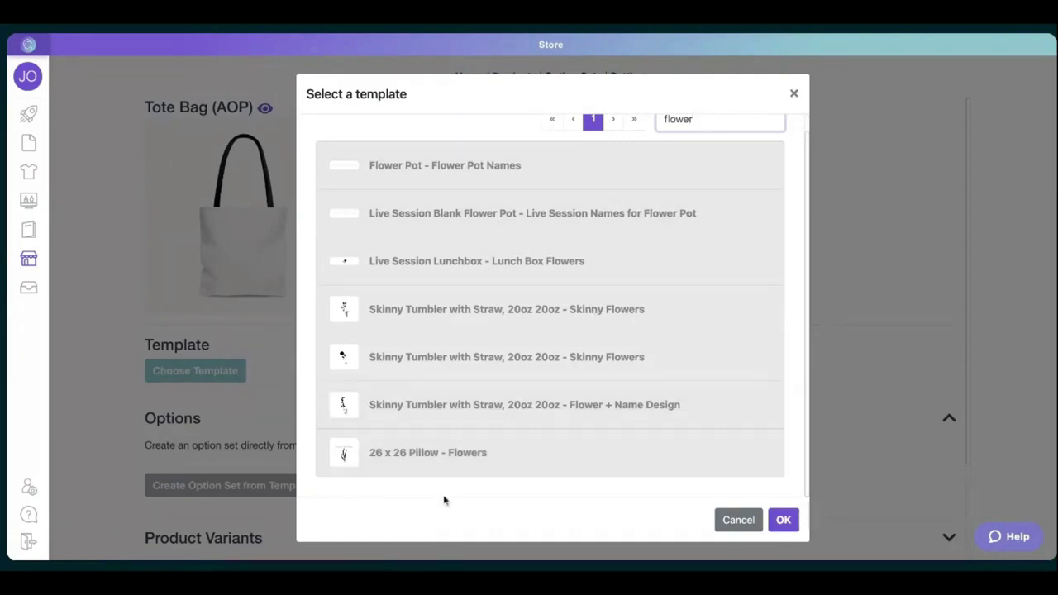
pyautogui.doubleClick(432, 471)
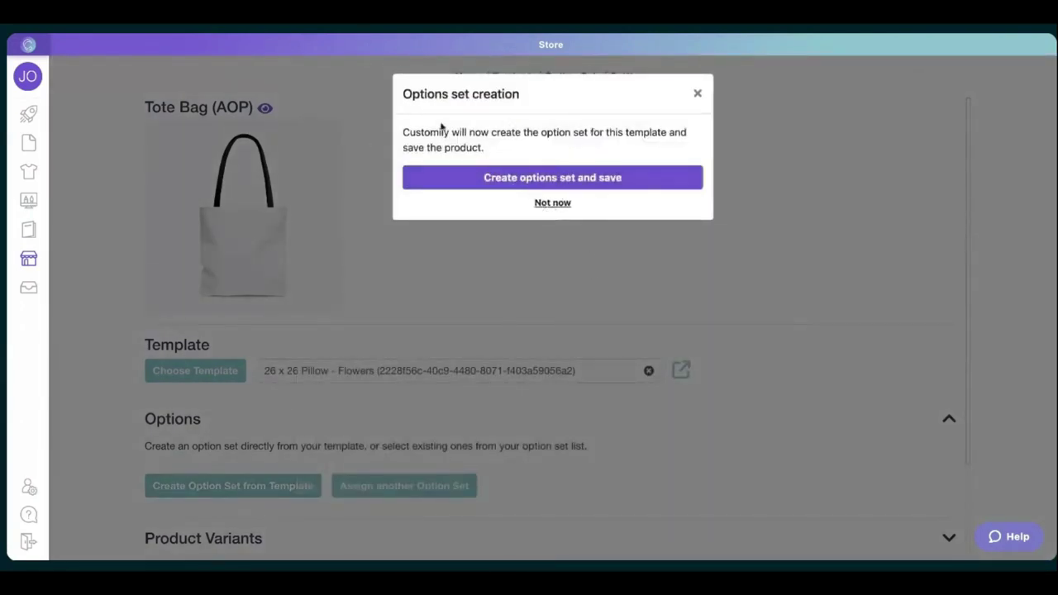
# Step: Decline a new option set and assign the existing Pillow - Flower set from the last page
pyautogui.click(553, 204)
pyautogui.scroll(-3, 395, 543)
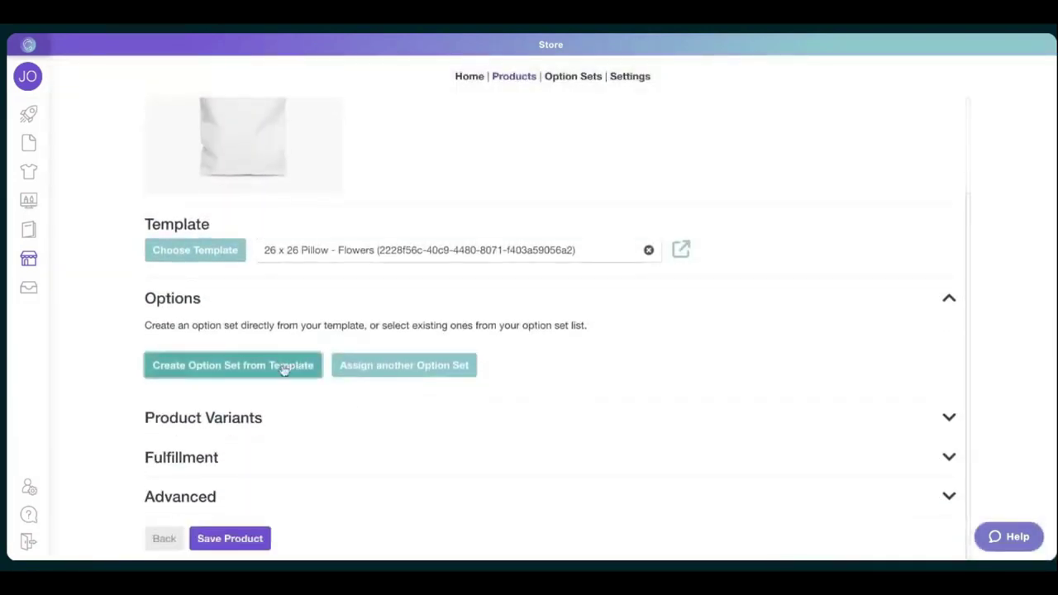
pyautogui.click(396, 369)
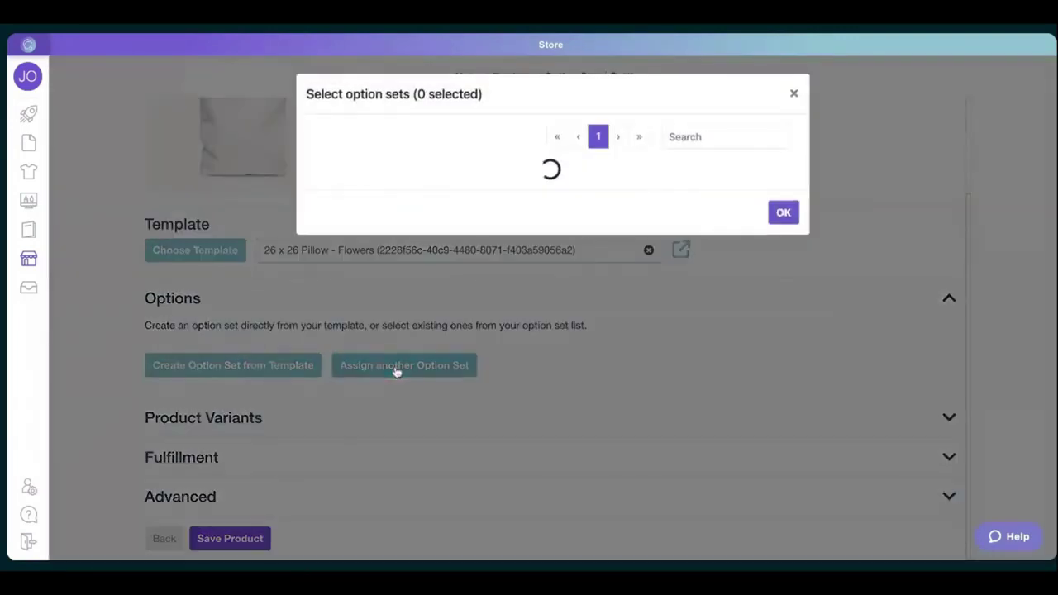
pyautogui.click(640, 141)
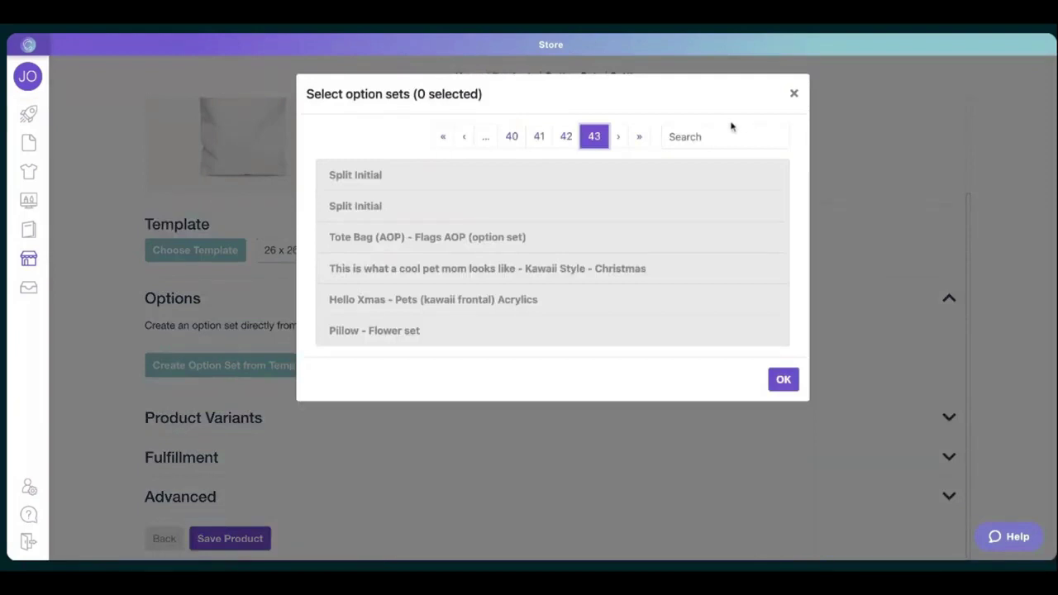
pyautogui.click(550, 340)
pyautogui.click(783, 382)
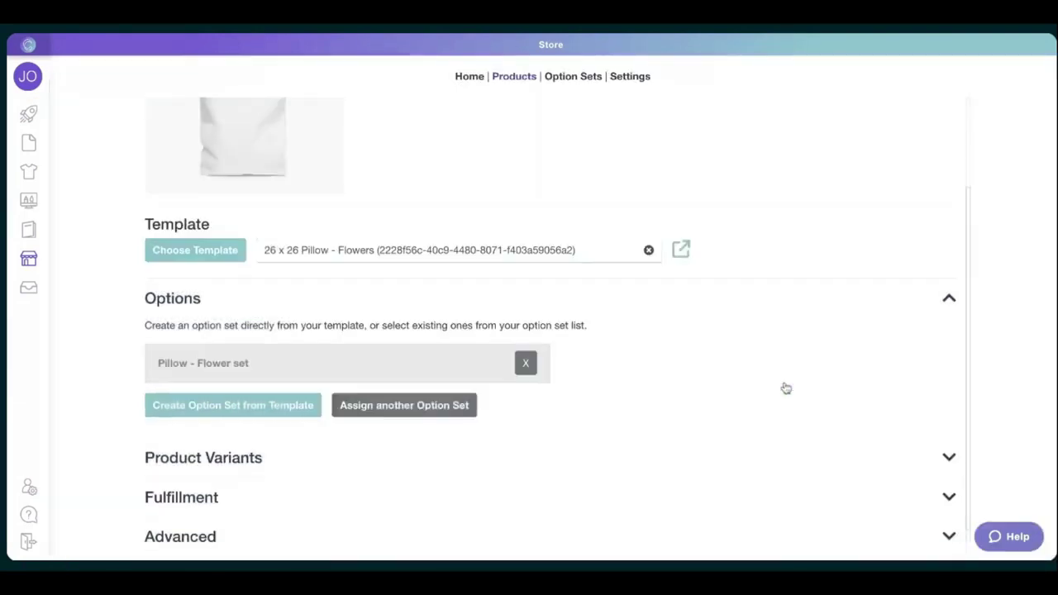
pyautogui.scroll(1, 372, 422)
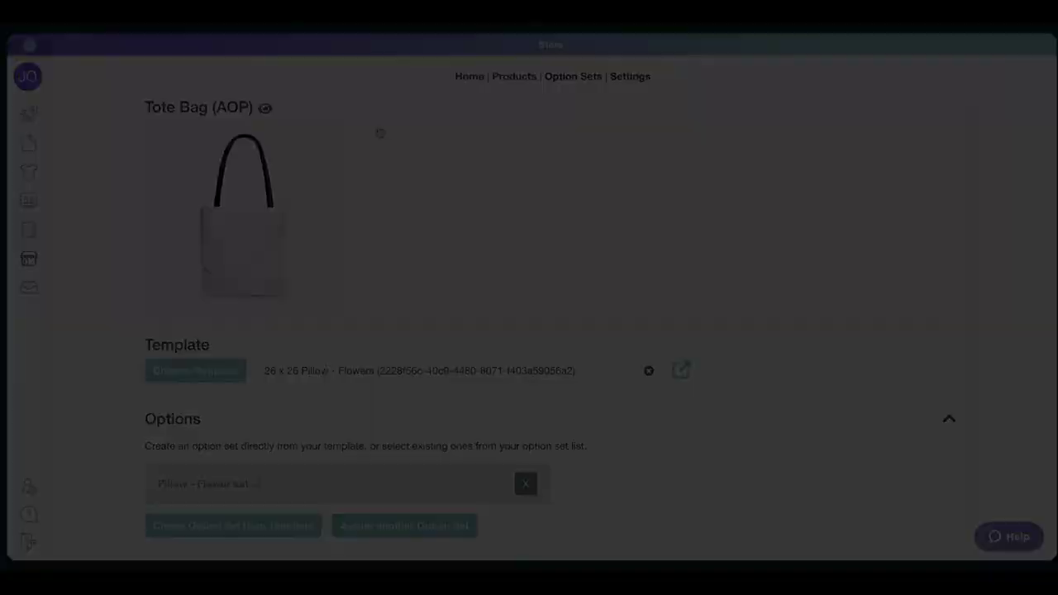